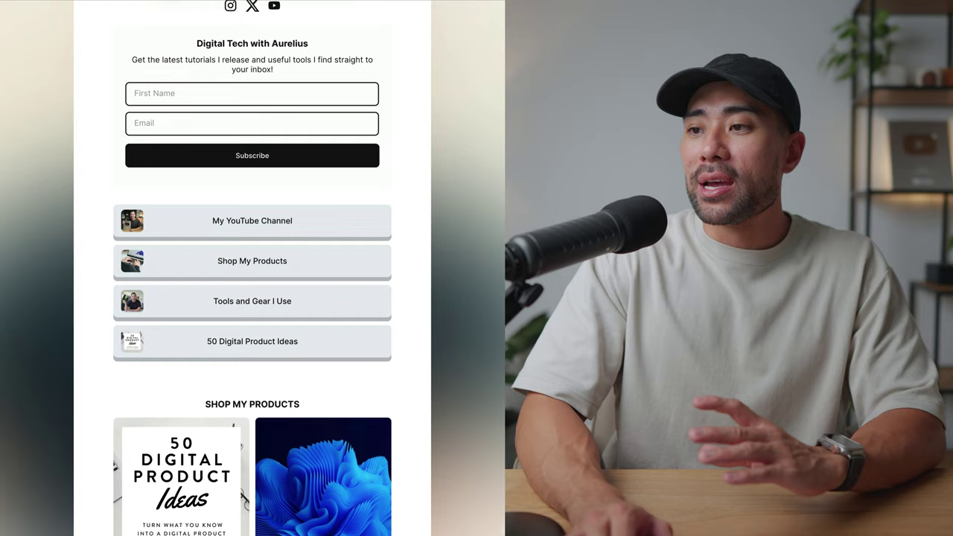
Scroll down the finished link-in-bio page toward the 50 Digital Product Ideas product.
scroll(251, 268, down, 1)
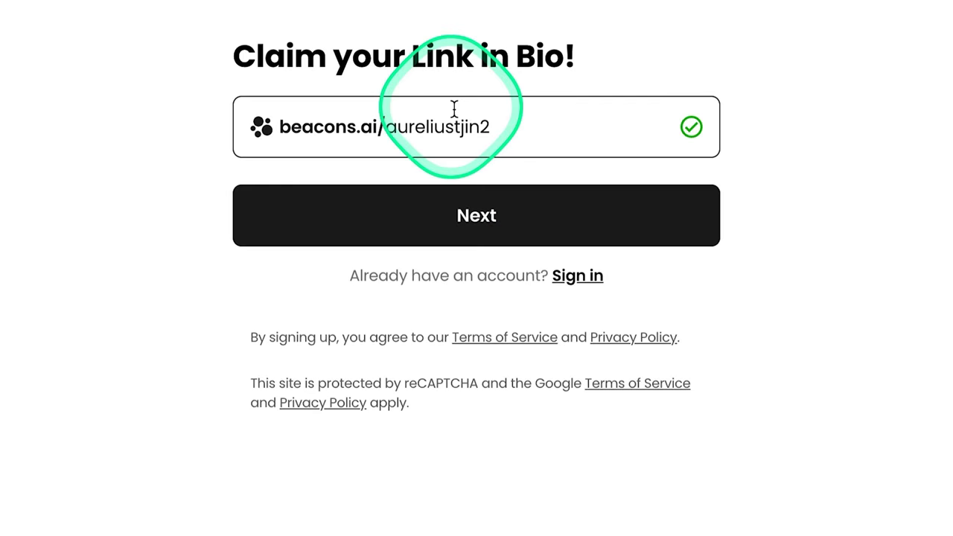
Confirm the claimed link-in-bio name to continue onboarding.
click(502, 217)
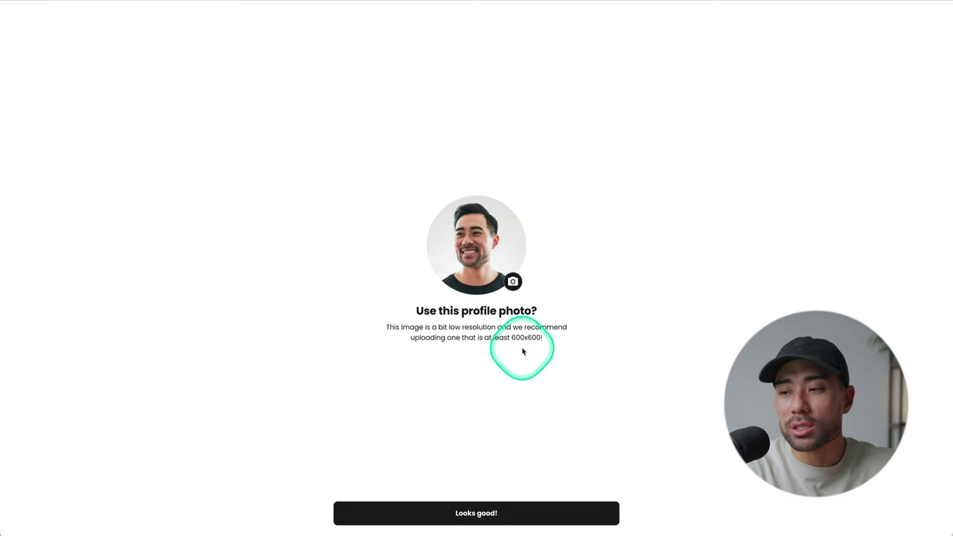
Accept the suggested photo and topics, then regenerate the bio to 'Champion of patience and progress'.
click(492, 513)
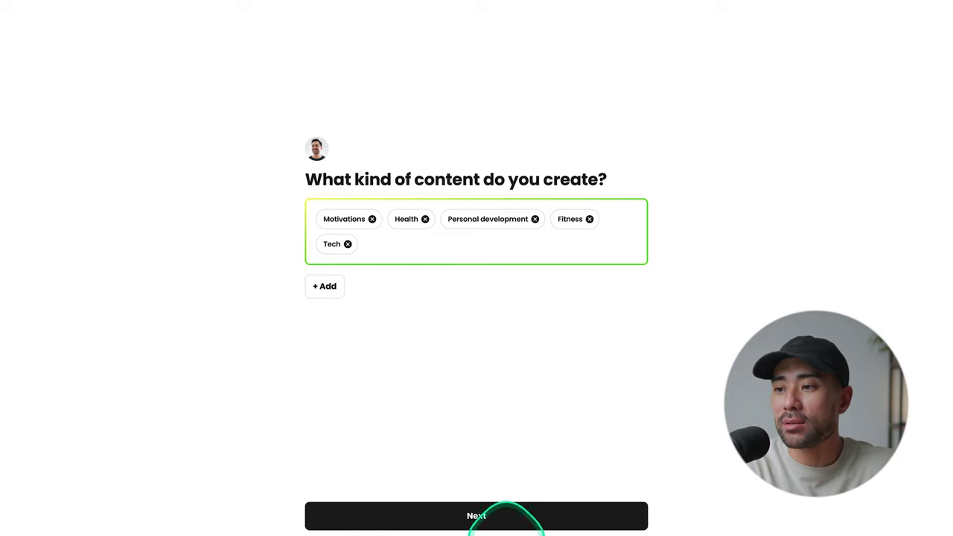
click(494, 516)
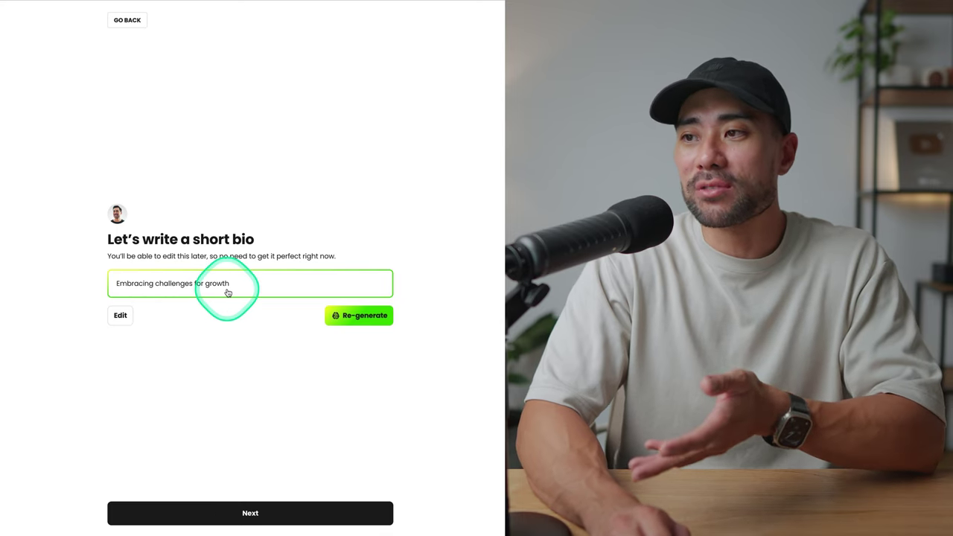
click(366, 323)
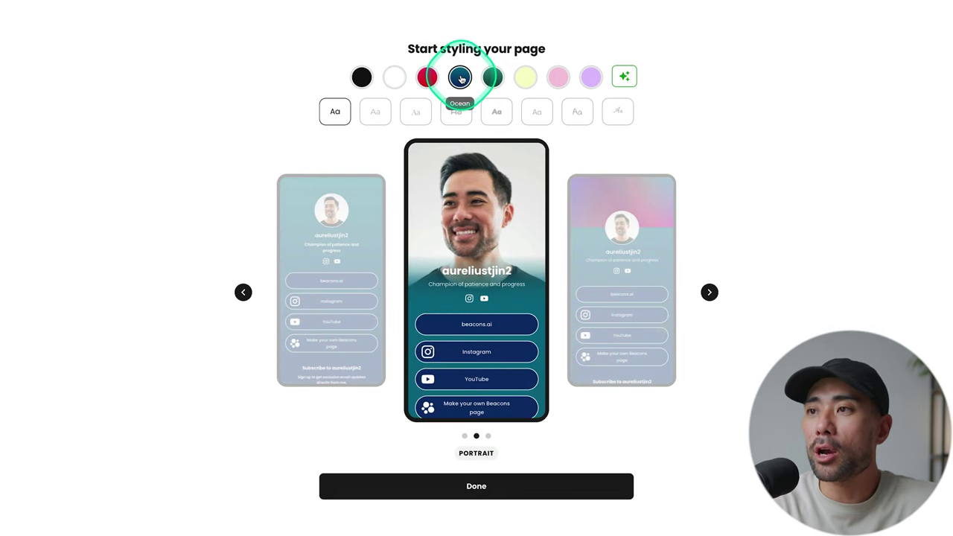
Apply the Dark colour theme instead of Lemon and settle on the Portrait layout.
click(524, 77)
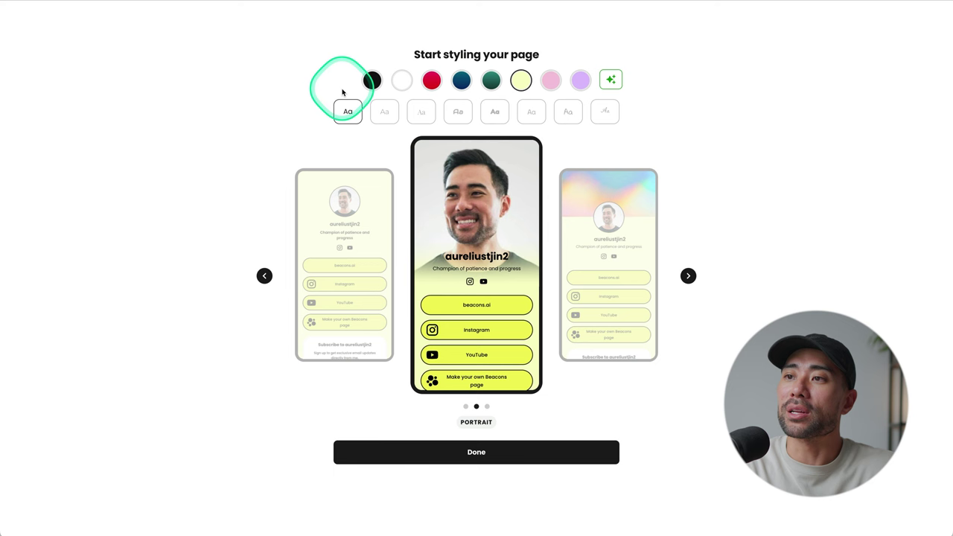
click(372, 83)
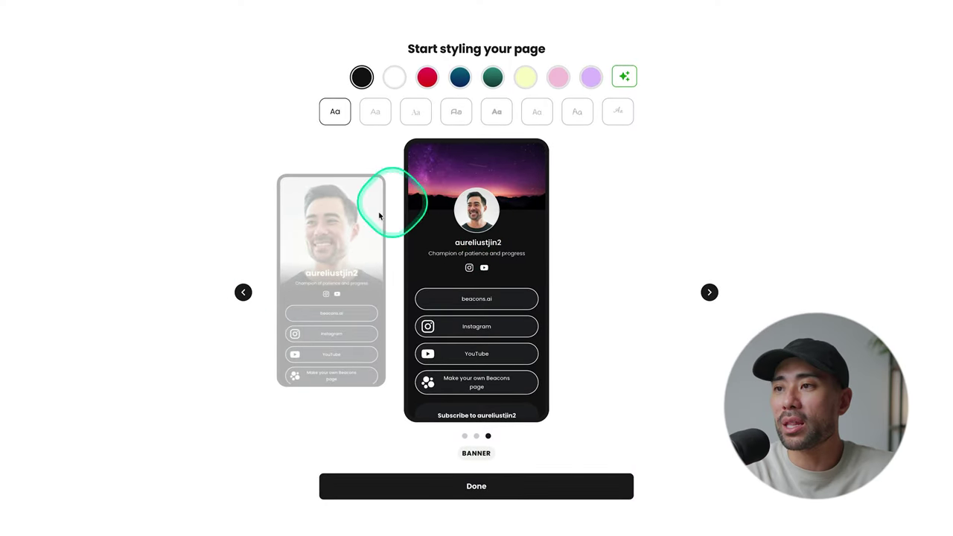
click(242, 297)
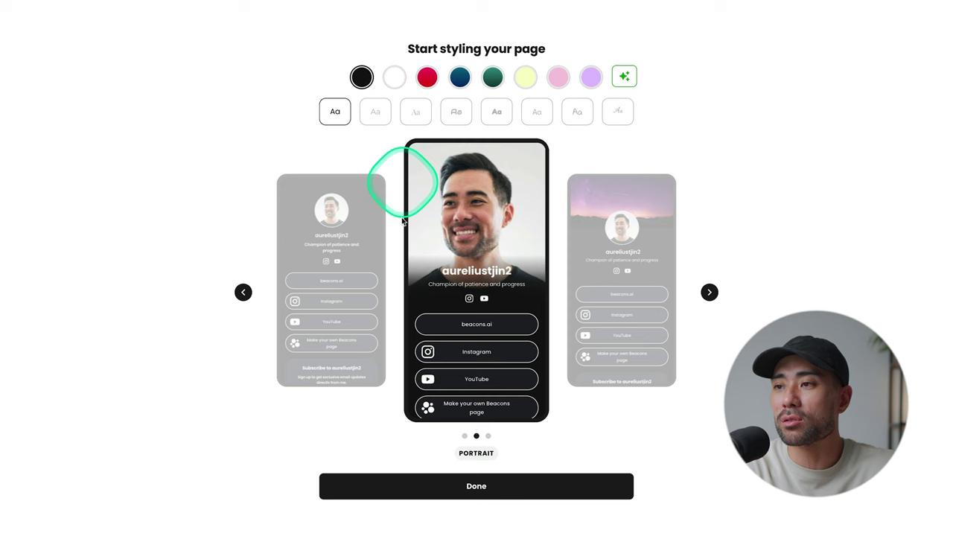
click(242, 293)
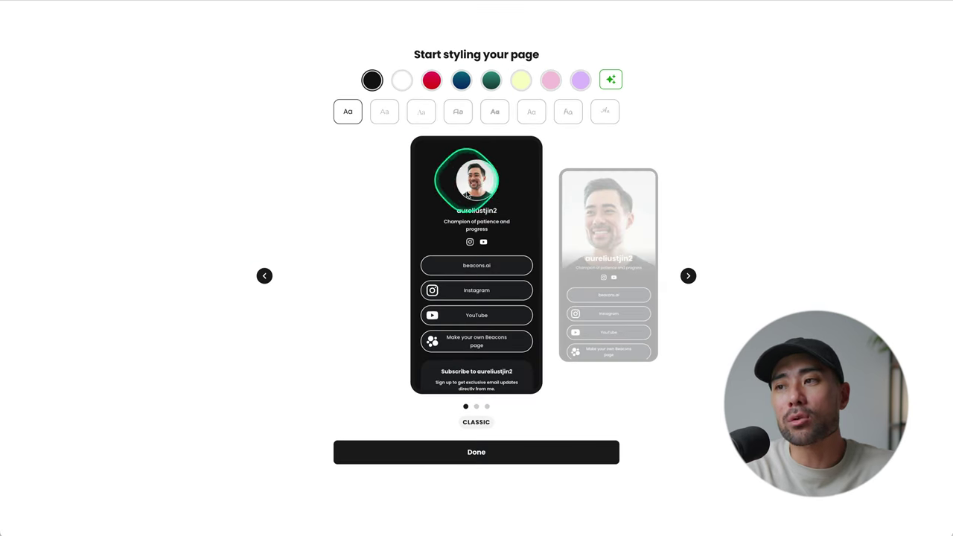
click(688, 277)
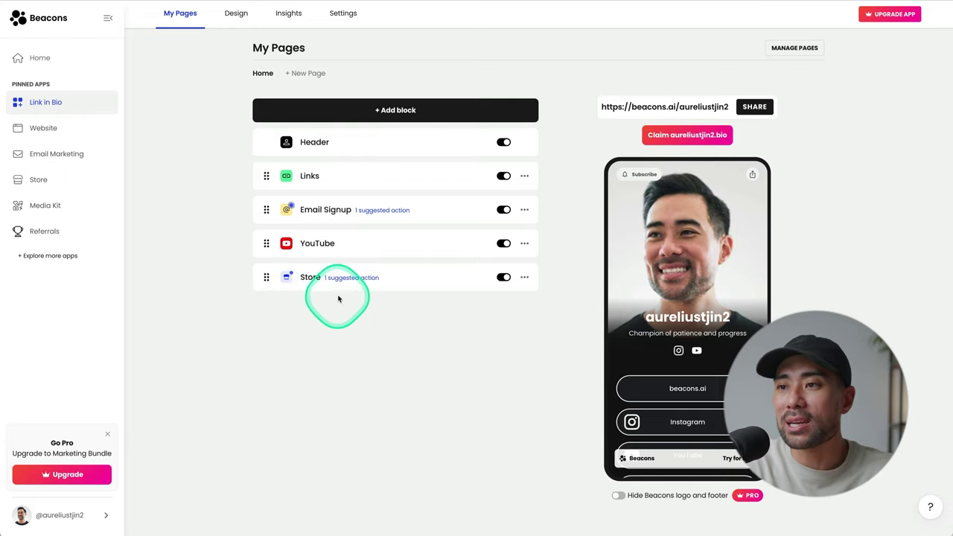
Turn off the YouTube block's toggle so the embedded video leaves the preview.
scroll(674, 368, down, 1)
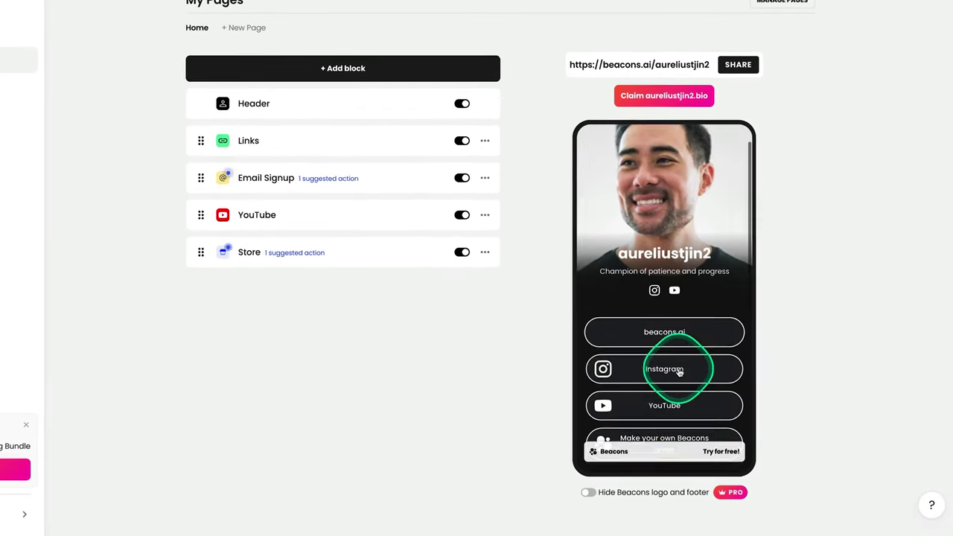
scroll(678, 373, down, 6)
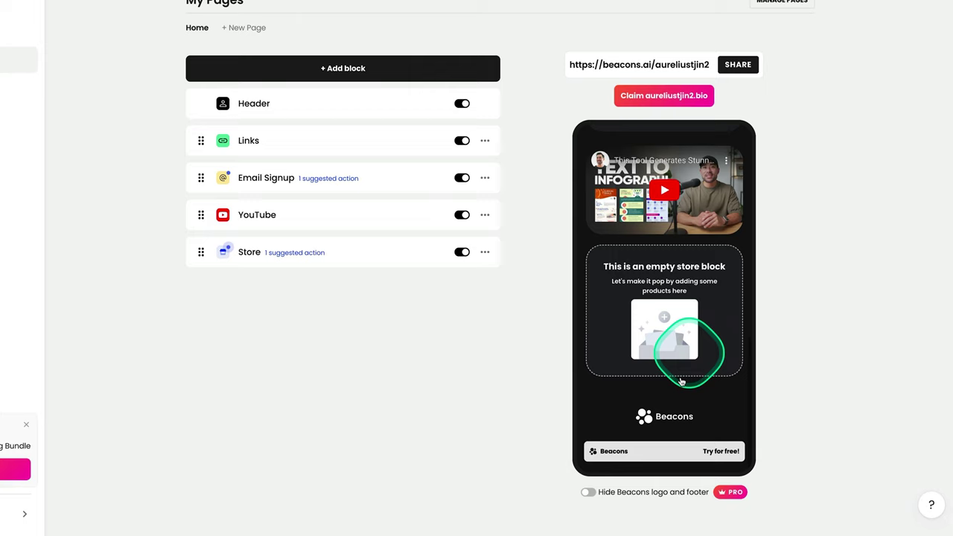
scroll(680, 376, up, 2)
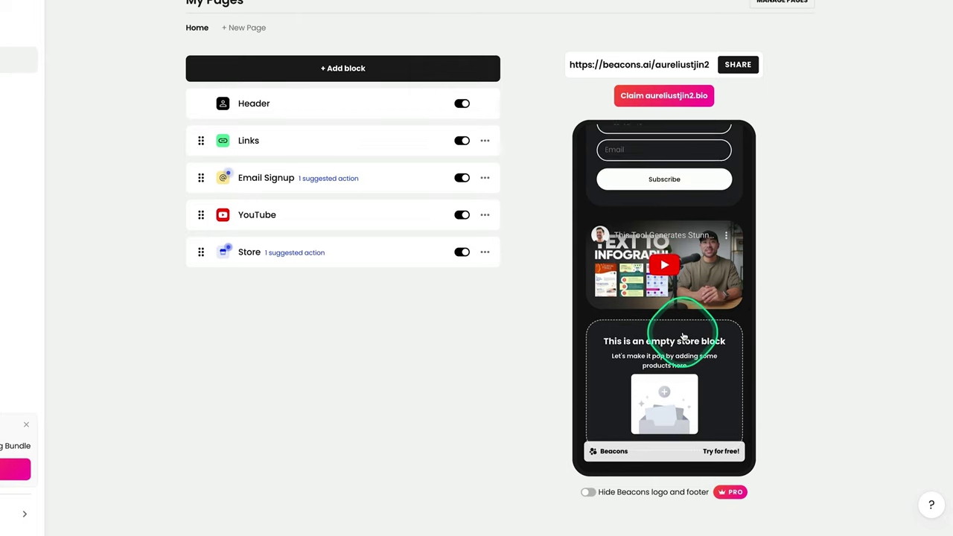
scroll(683, 337, up, 2)
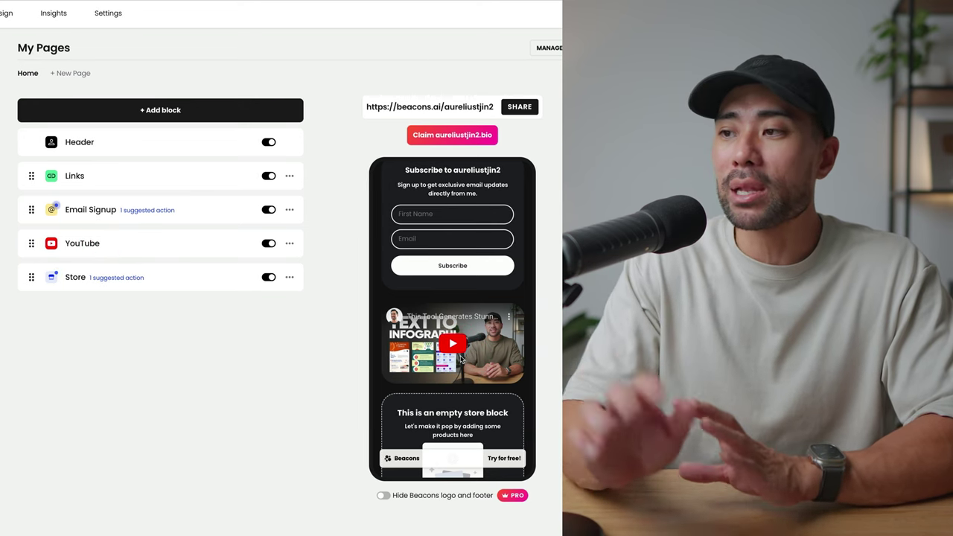
click(430, 359)
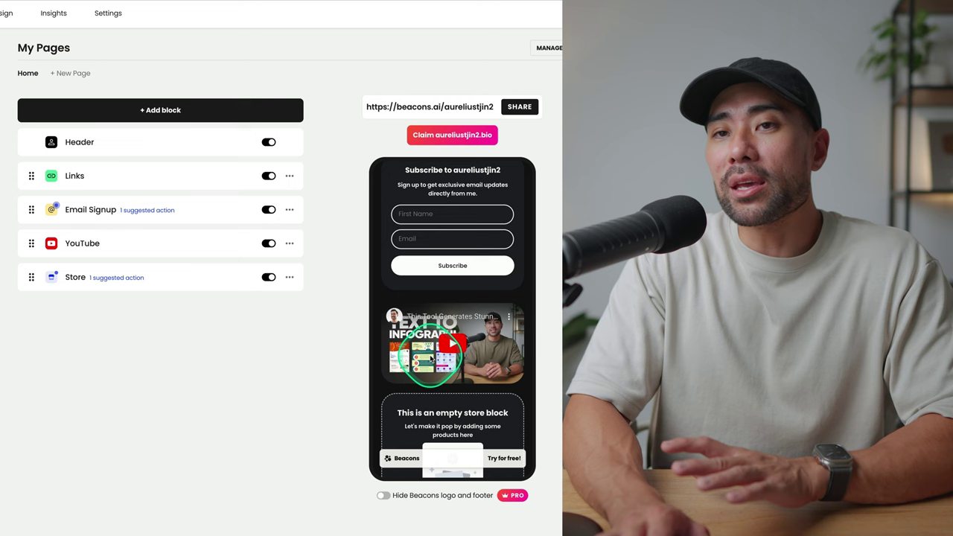
click(269, 244)
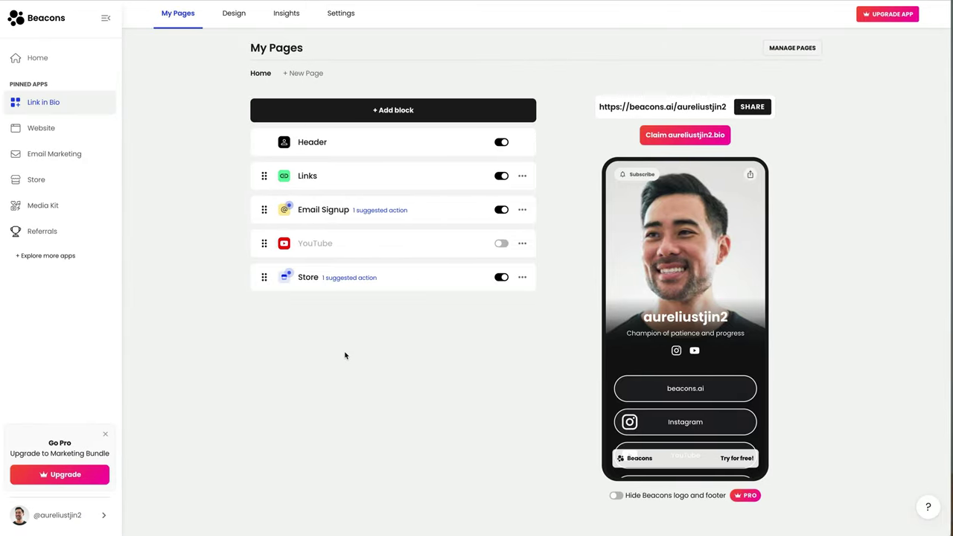
click(352, 275)
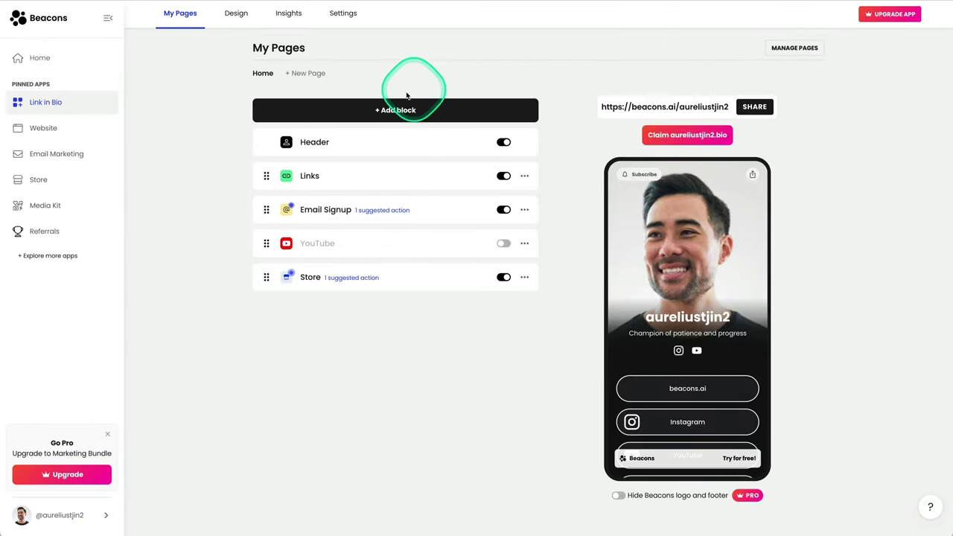
click(389, 109)
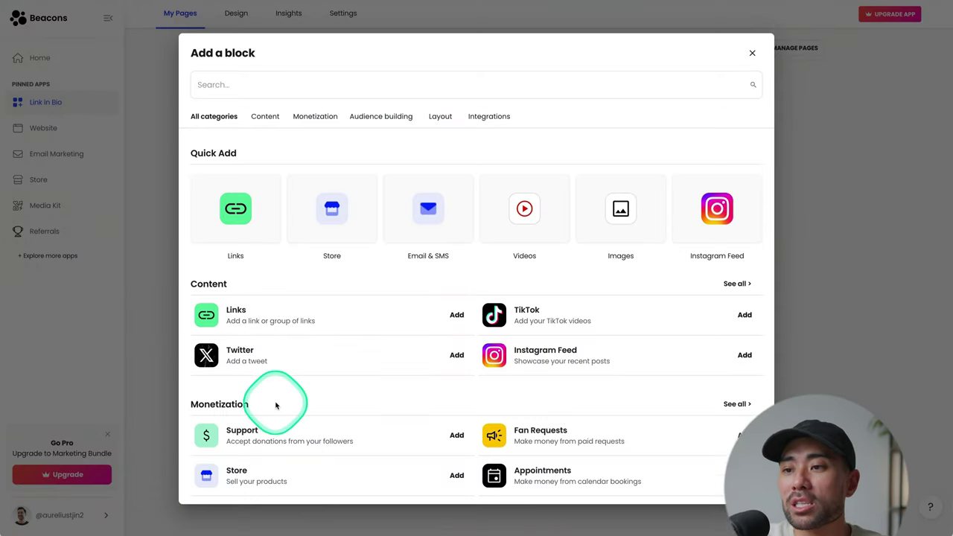
scroll(276, 402, down, 3)
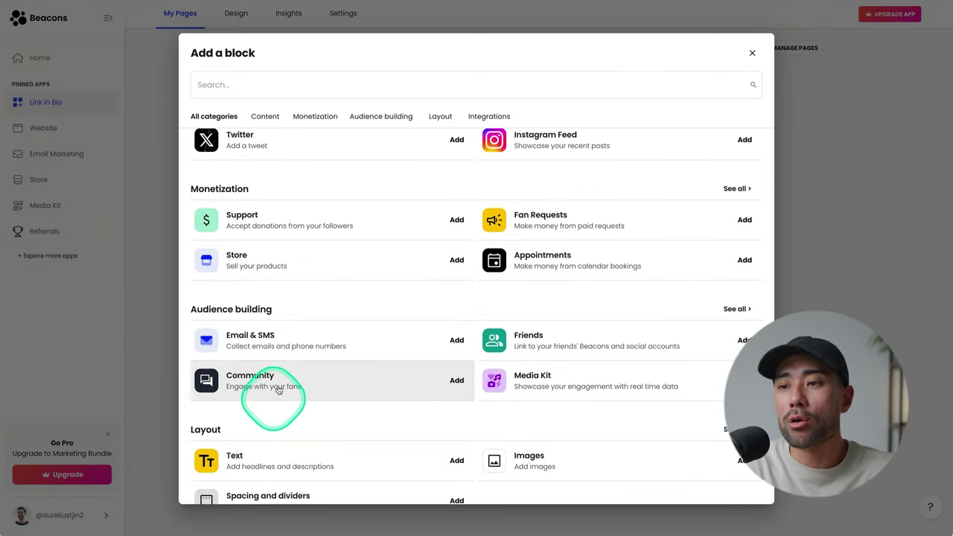
scroll(277, 388, down, 2)
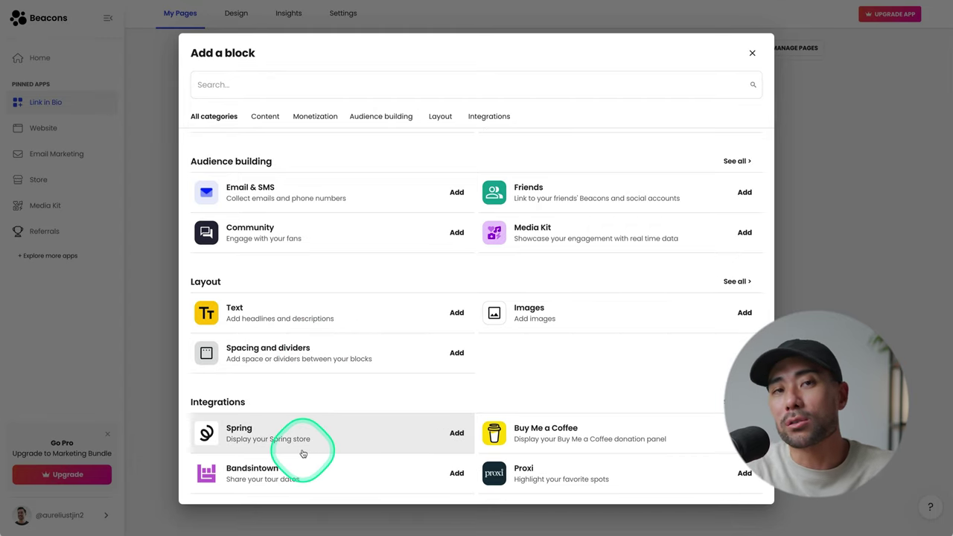
click(214, 116)
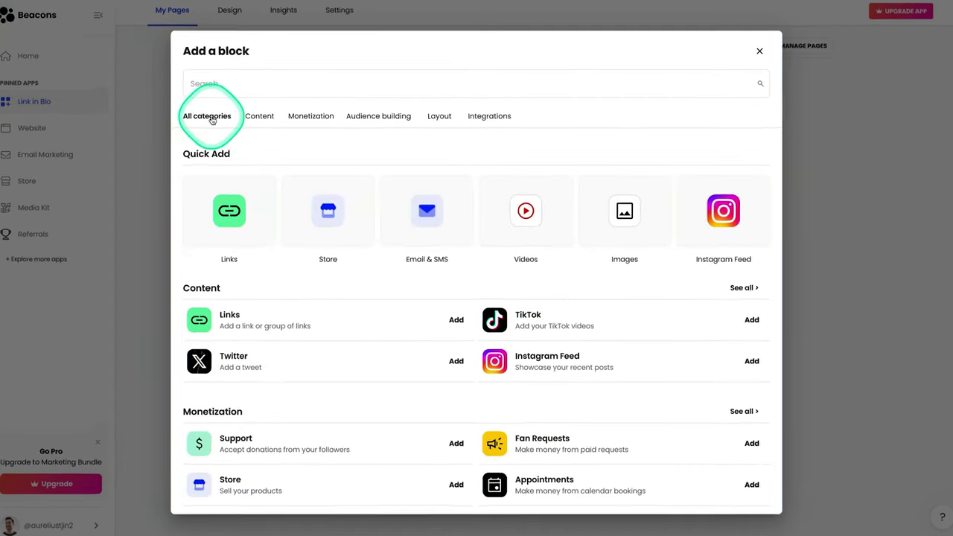
click(245, 118)
click(292, 119)
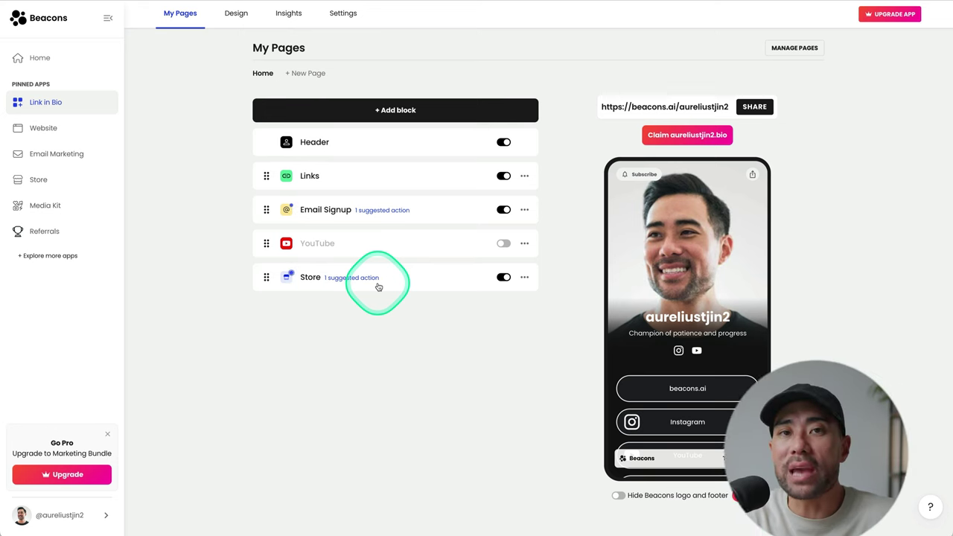
Open the Store block's settings to show its product types.
click(302, 280)
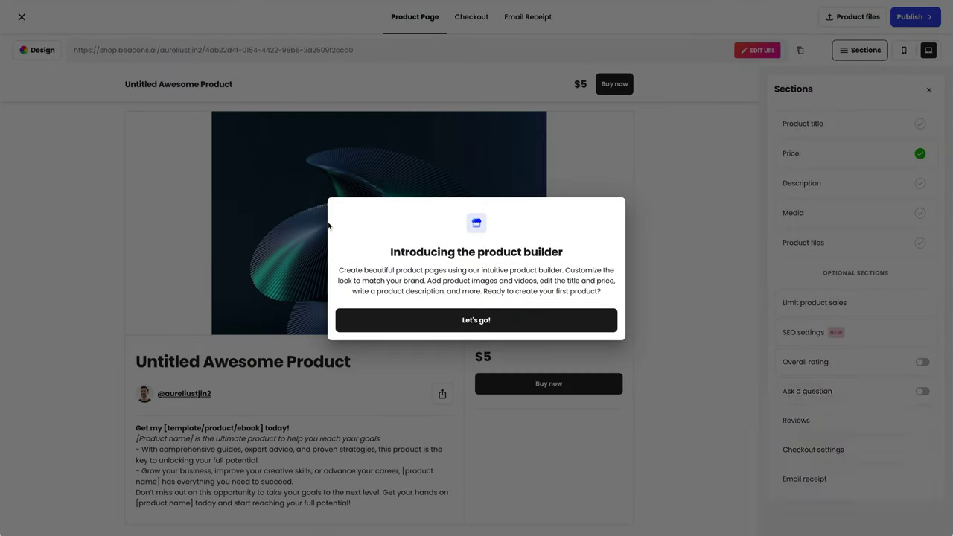
Create a new digital download product and dismiss the builder introduction.
click(539, 382)
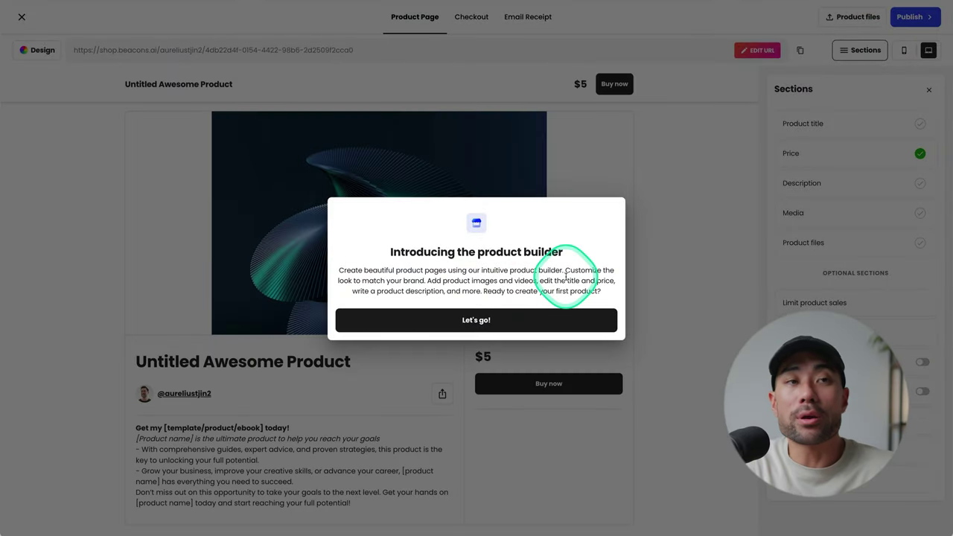
click(506, 436)
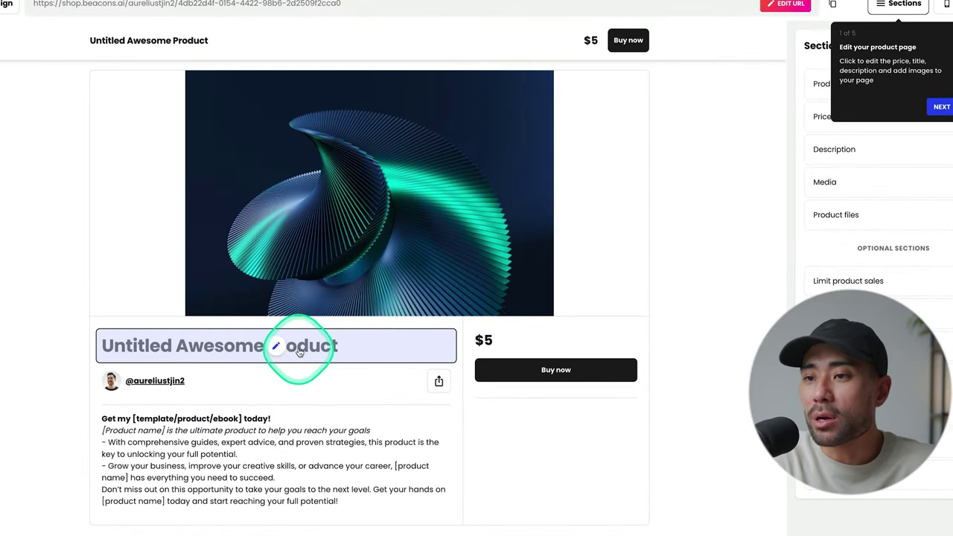
click(250, 454)
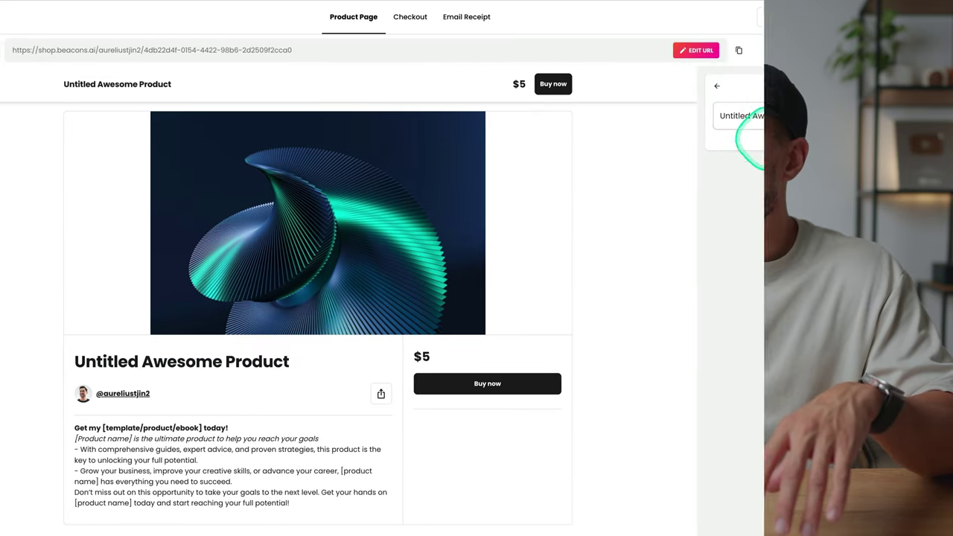
Retitle the product '50 Digital Product Ideas' in place of Untitled Awesome Product.
triple_click(756, 117)
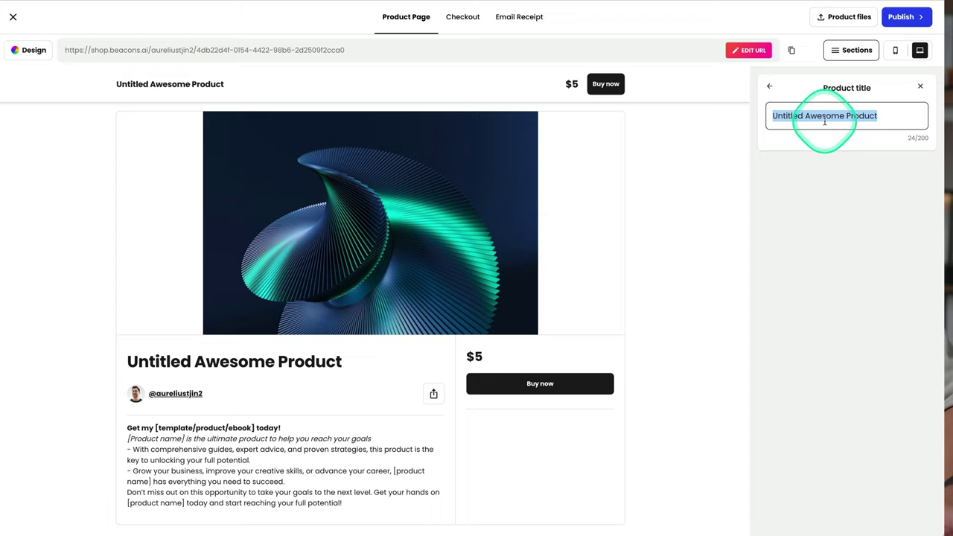
text(50 Digital)
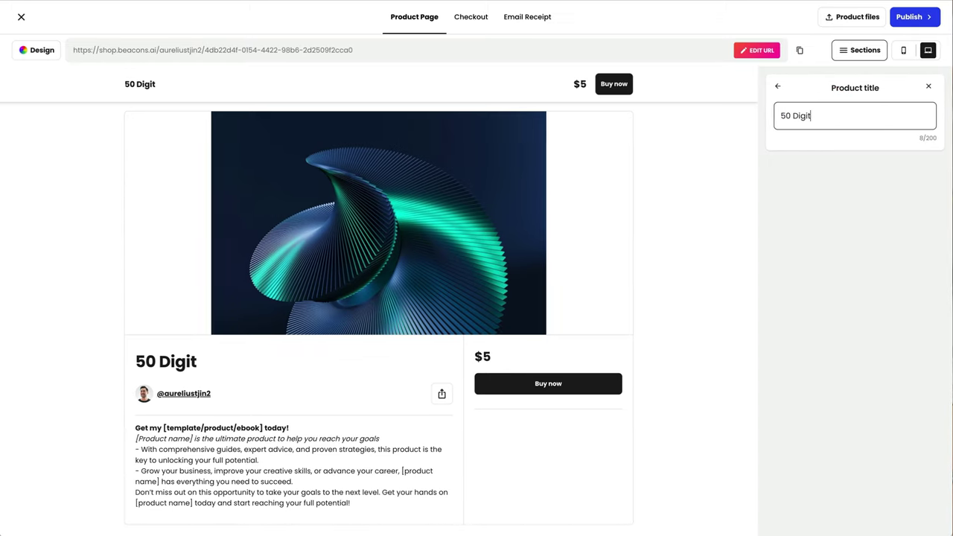
text( Product Ideas)
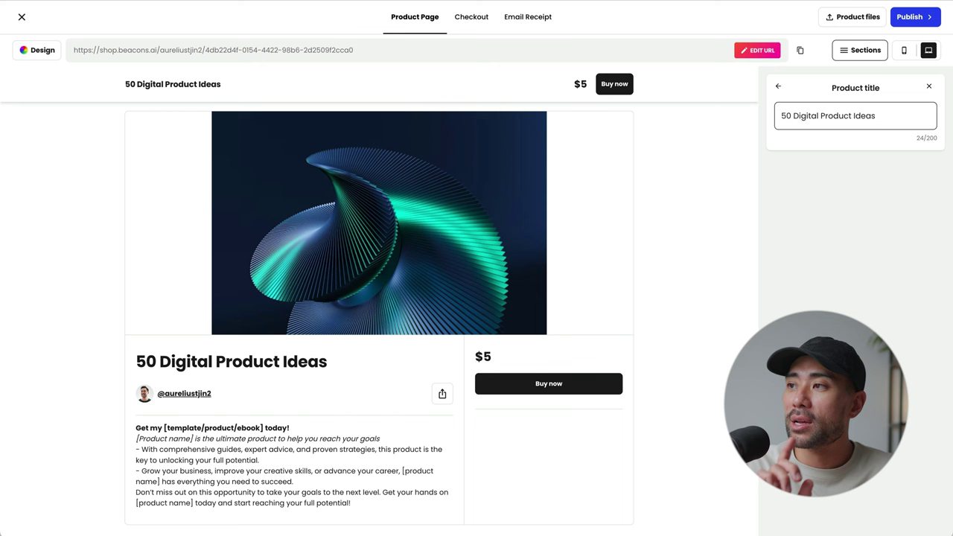
click(780, 88)
click(511, 363)
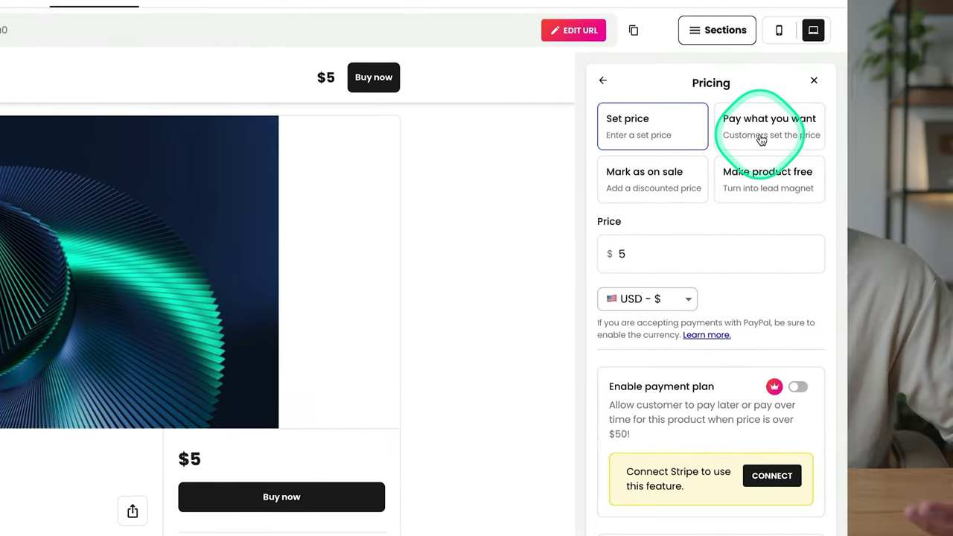
Give the product a fixed $10 USD price after trying Pay what you want and on-sale options.
click(761, 140)
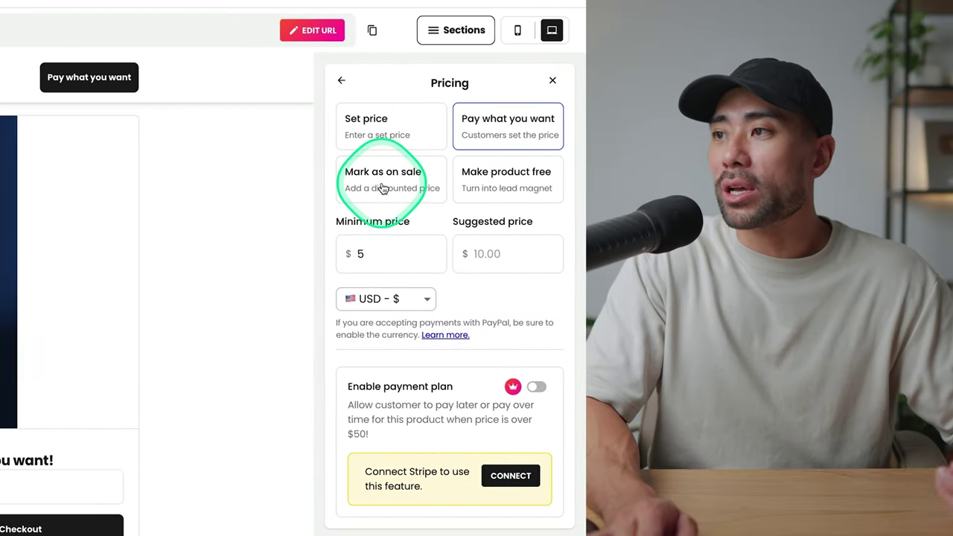
click(382, 188)
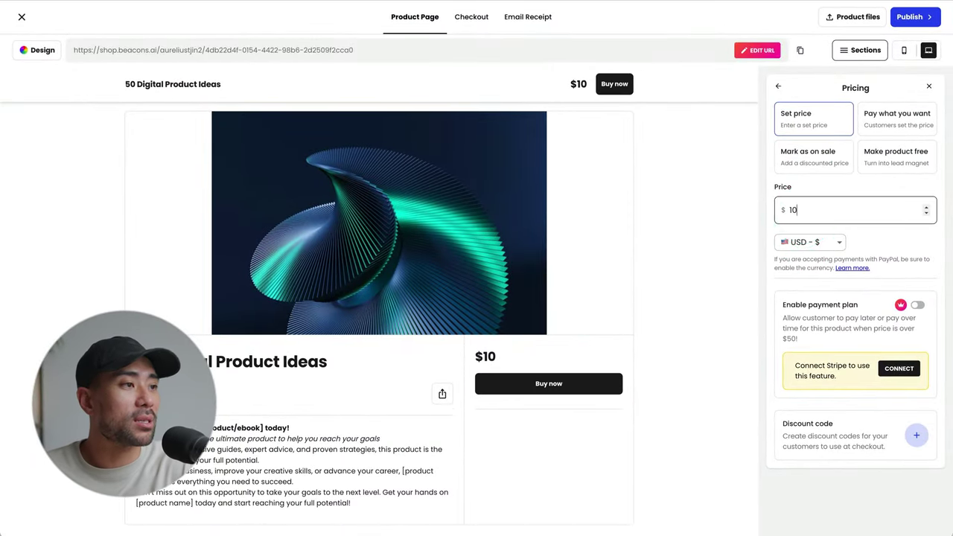
click(810, 242)
click(722, 392)
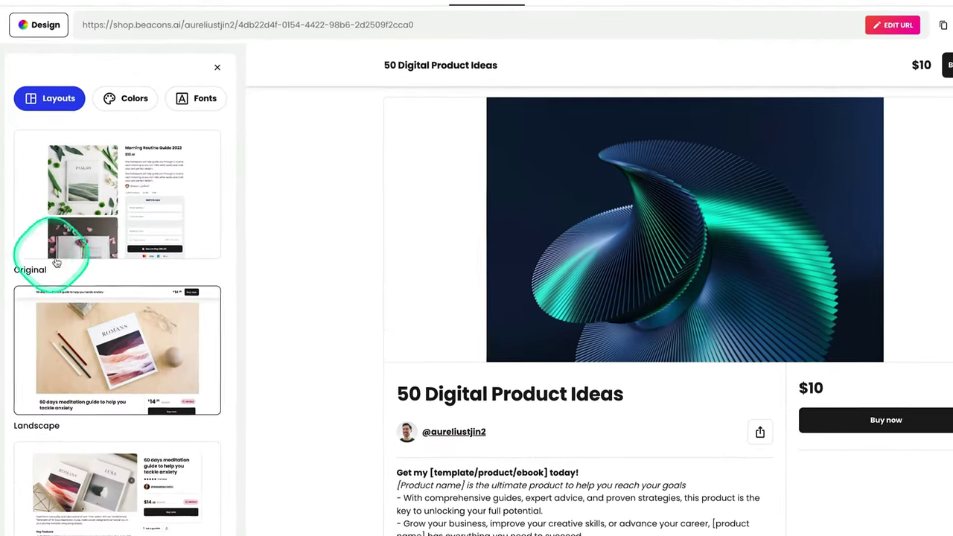
Switch the product page to the Landscape layout with the MINTY colour palette.
click(112, 211)
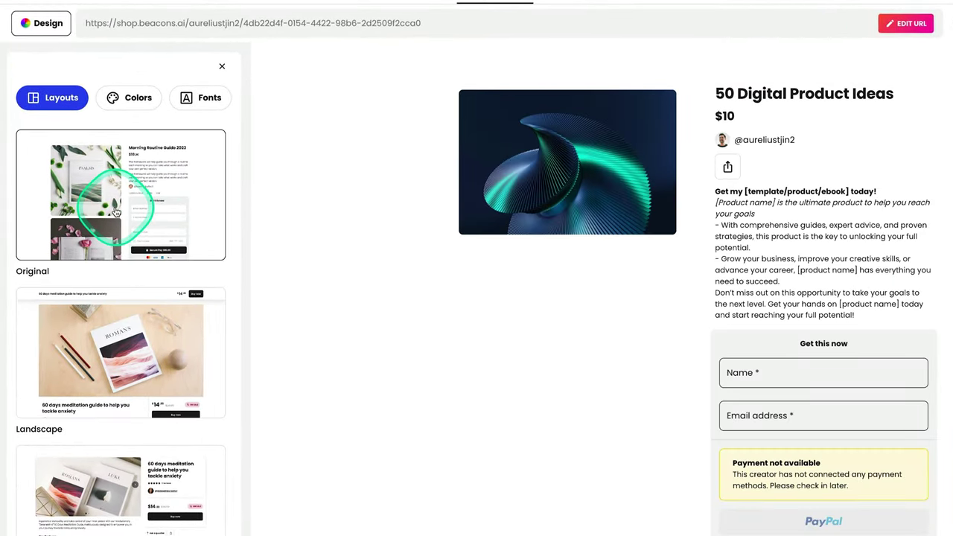
scroll(116, 212, down, 1)
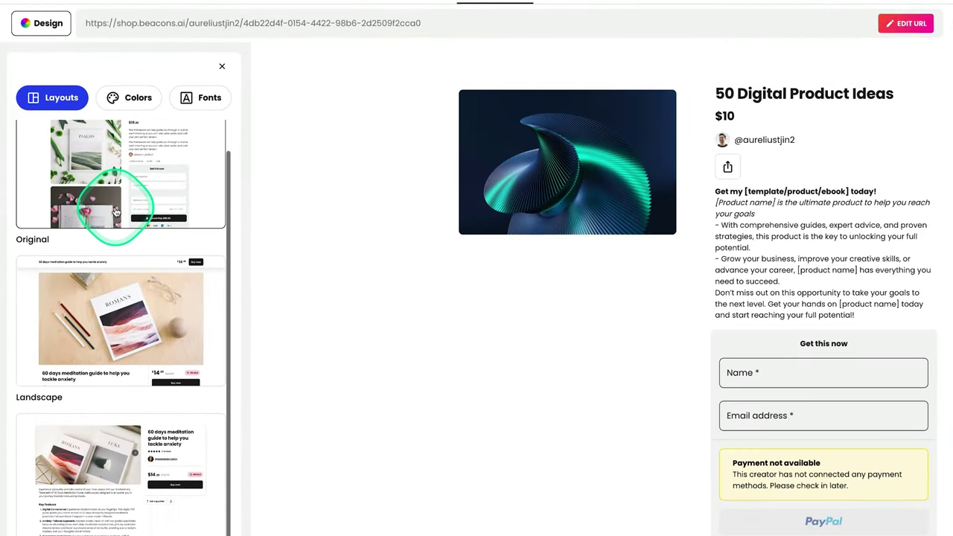
click(130, 337)
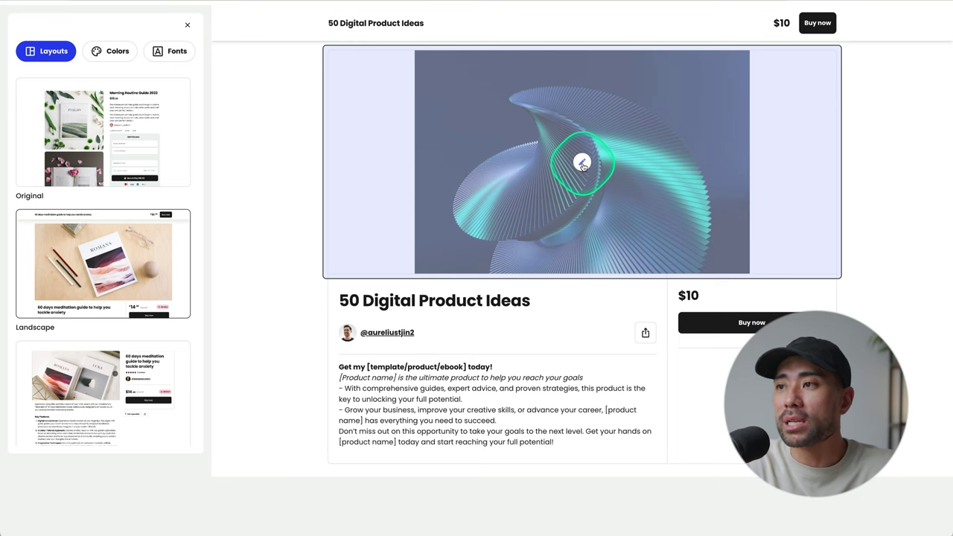
click(109, 51)
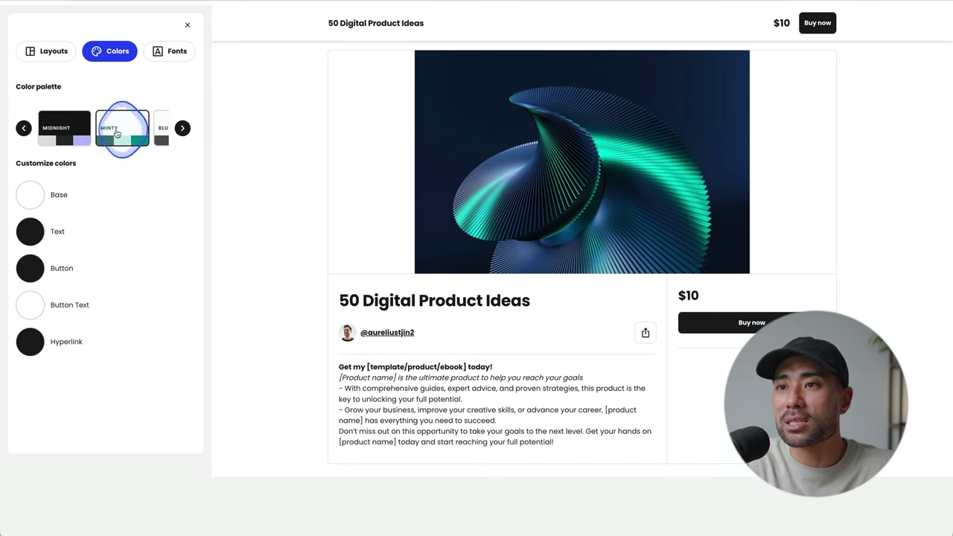
click(116, 133)
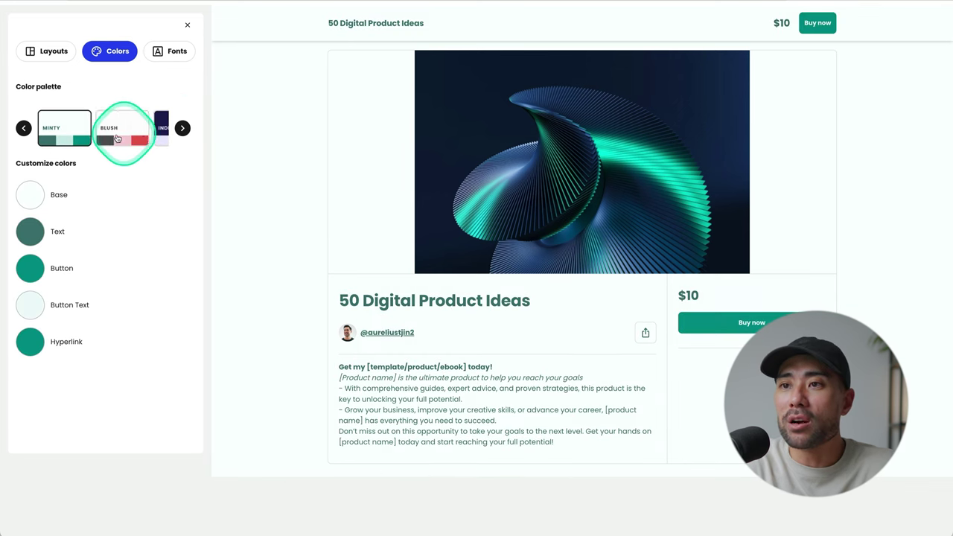
Change the page font to Merriweather and preview the product page on mobile.
click(169, 51)
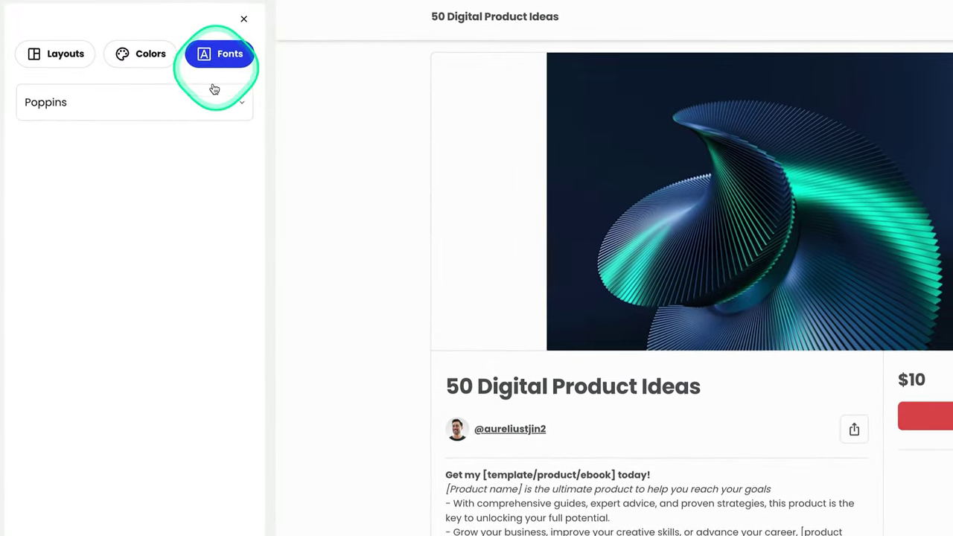
click(223, 104)
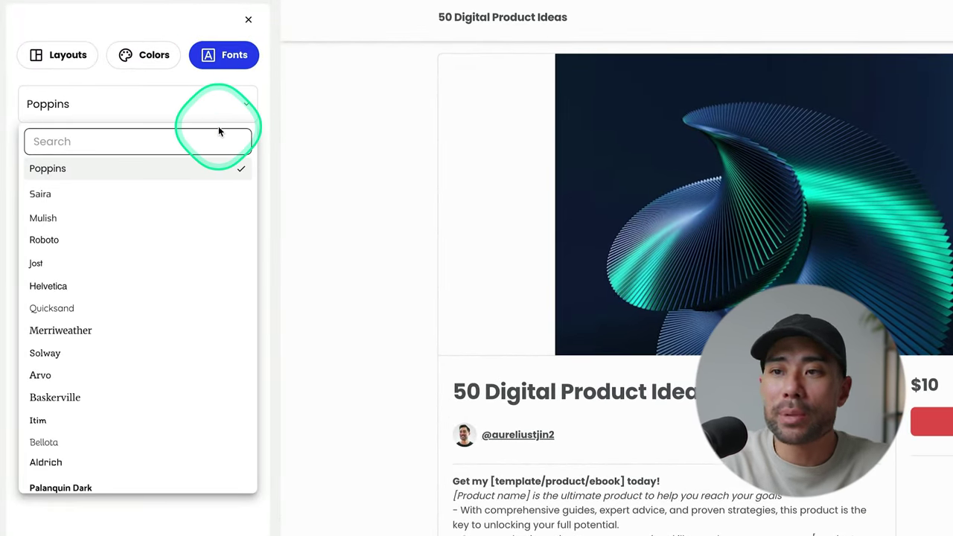
click(107, 329)
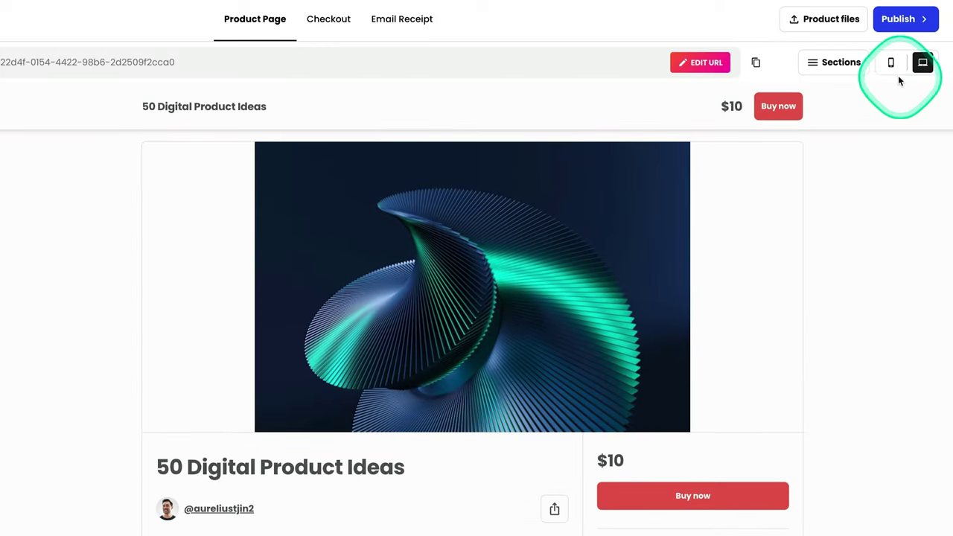
click(892, 67)
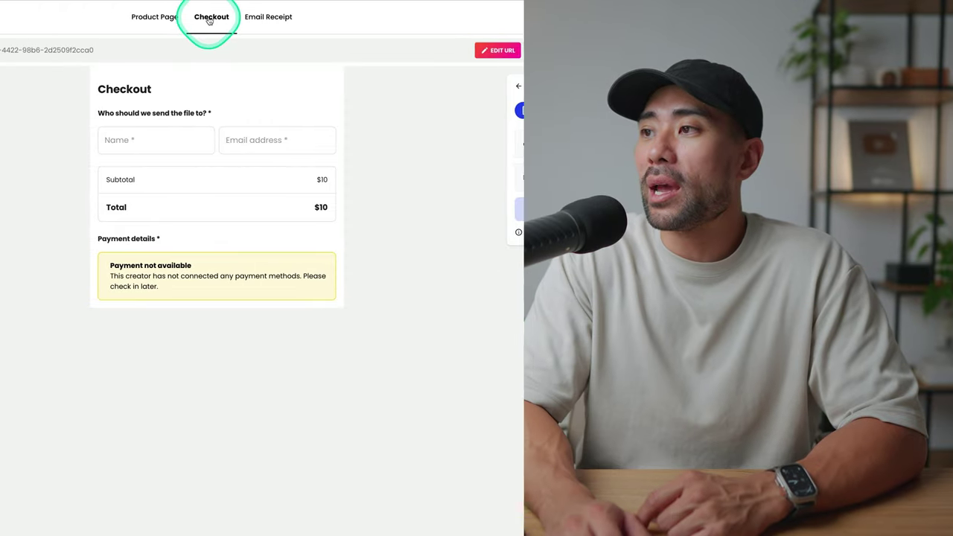
Select the Name/Email fields block and view the checkout Success Screen settings.
click(227, 140)
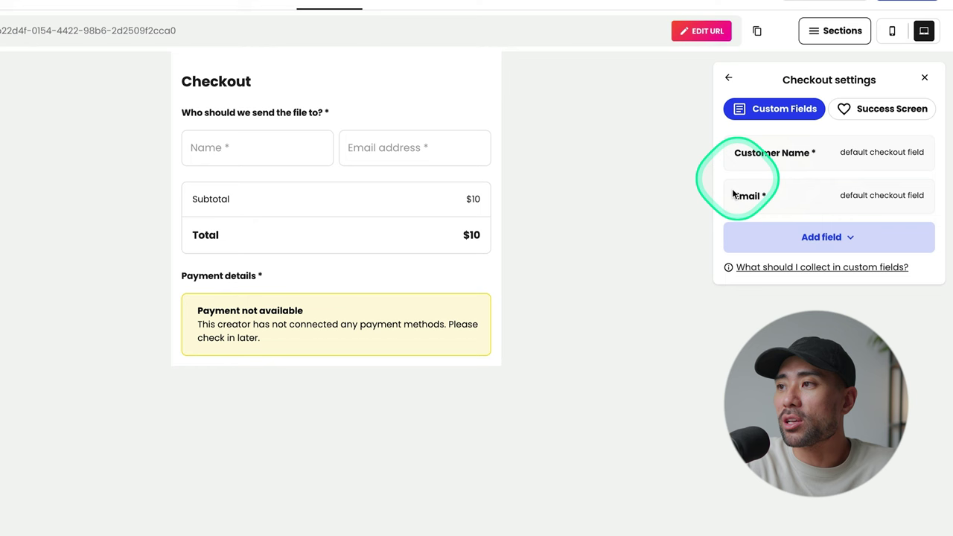
click(889, 115)
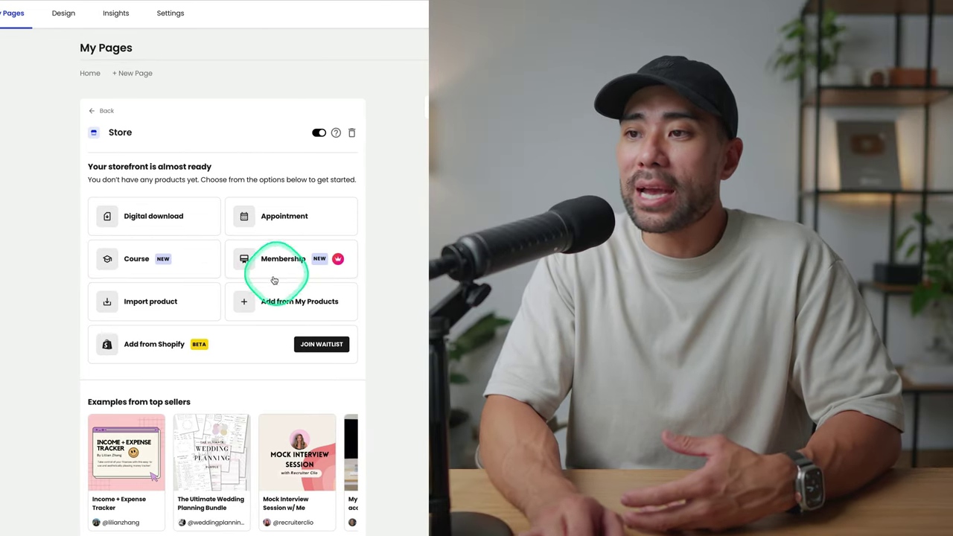
Try importing an existing product from the Store section.
click(144, 301)
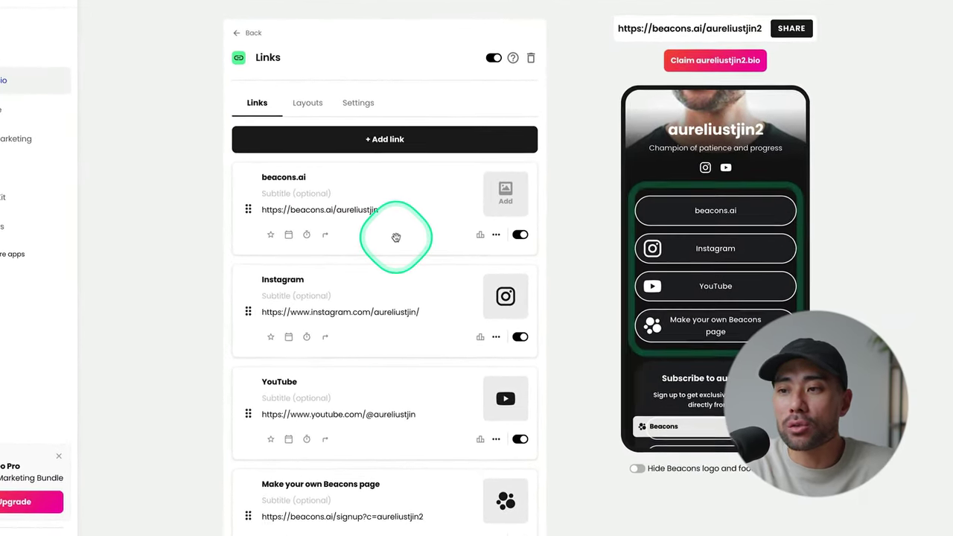
Add a new link to the creator's personal website and title it 'My Website'.
click(396, 237)
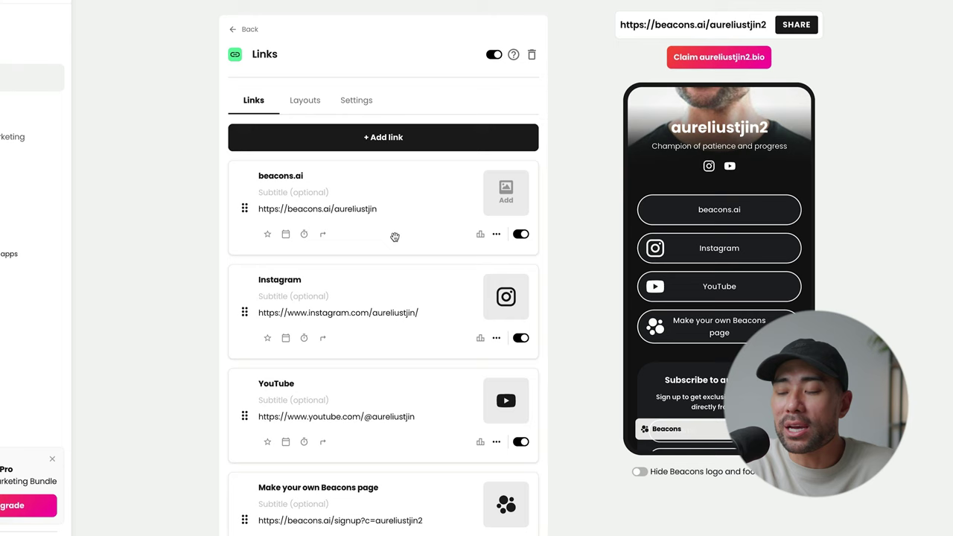
scroll(395, 238, down, 1)
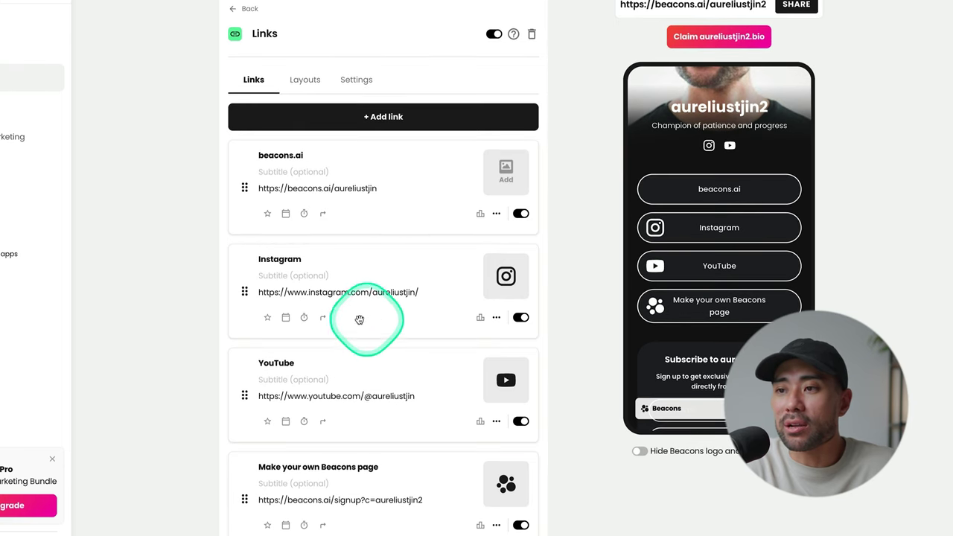
scroll(415, 474, up, 3)
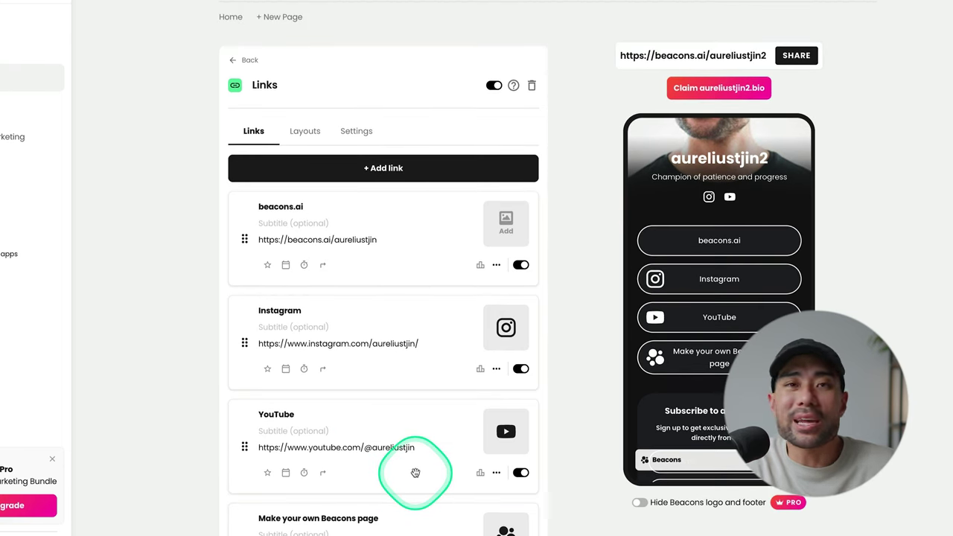
click(386, 173)
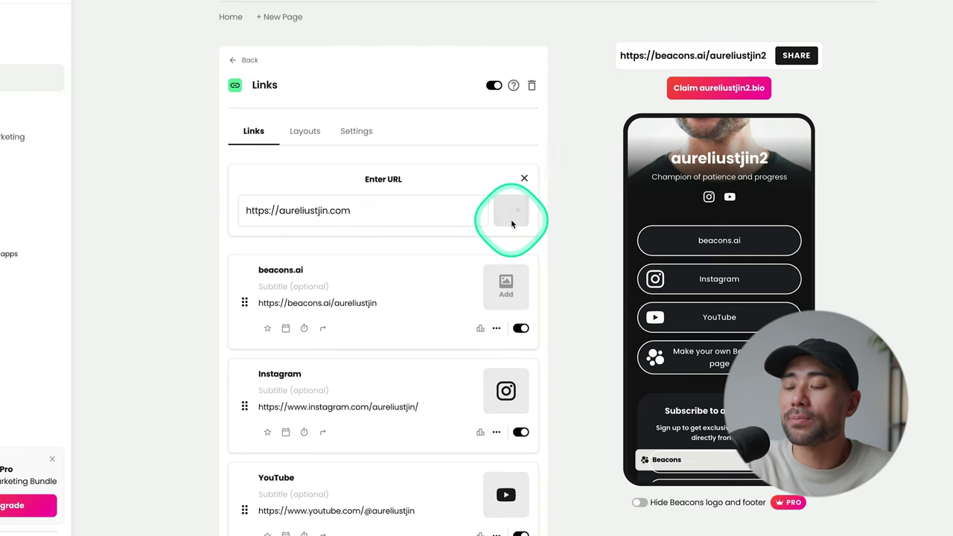
click(303, 216)
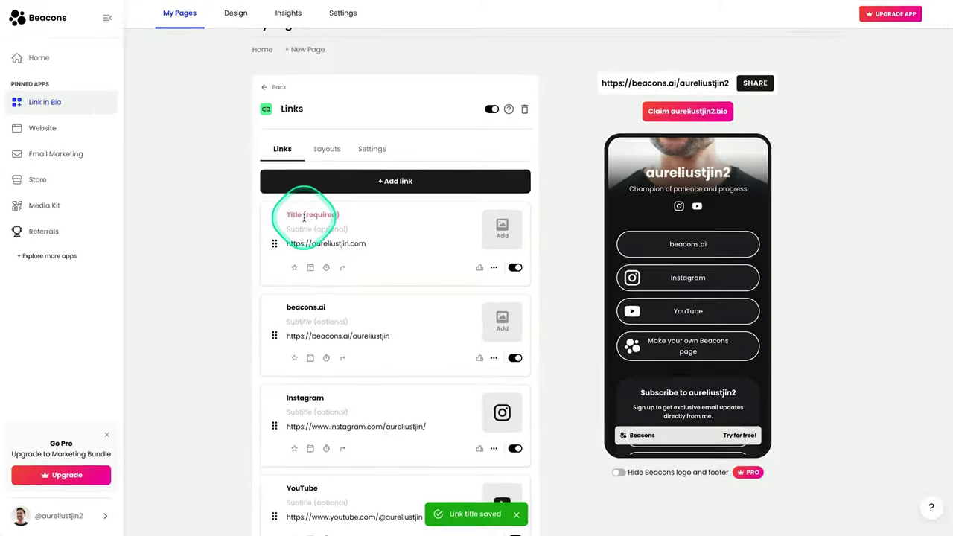
text(My Website)
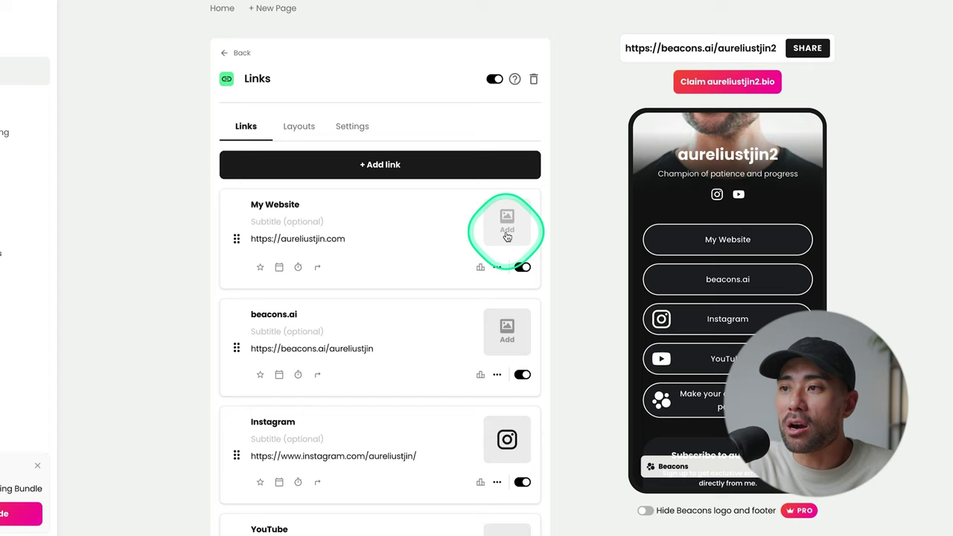
Upload Profile.png from the computer as the My Website link's thumbnail image.
click(506, 223)
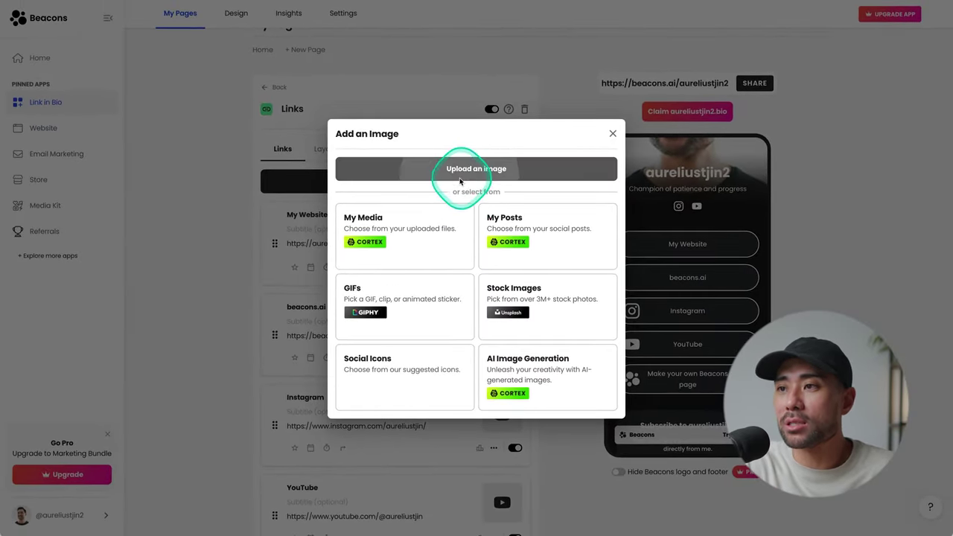
click(460, 181)
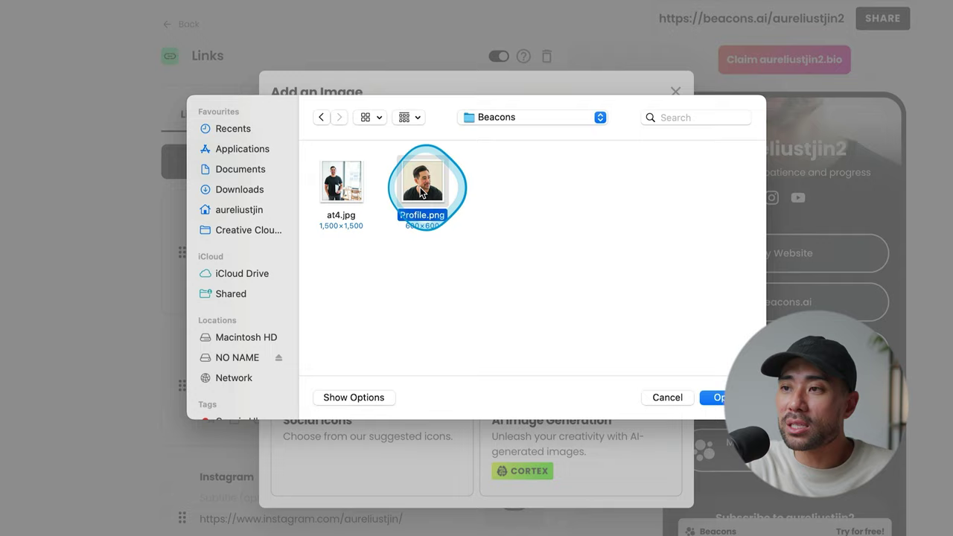
click(720, 397)
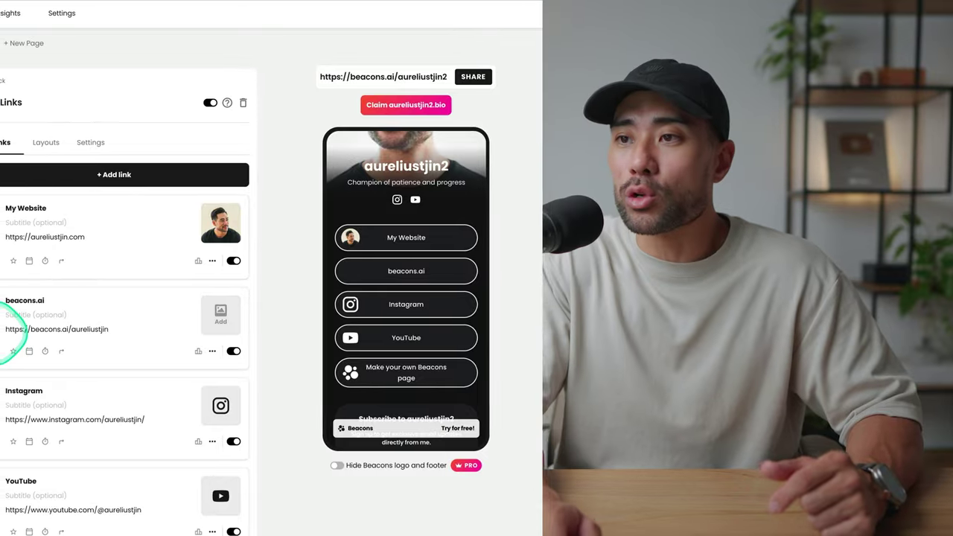
Reorder the link cards to My Website, Instagram, YouTube, then beacons.ai.
drag(1, 328, 1, 227)
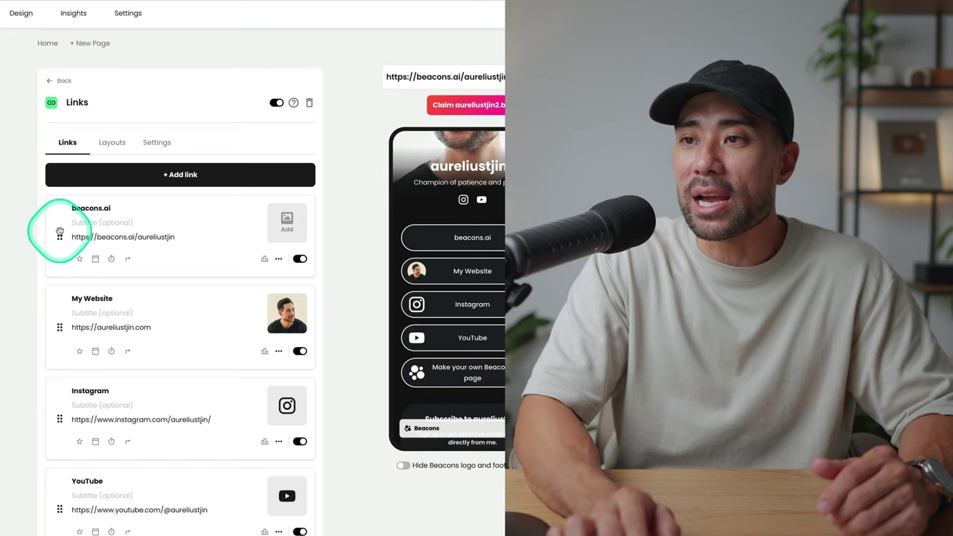
drag(59, 232, 59, 320)
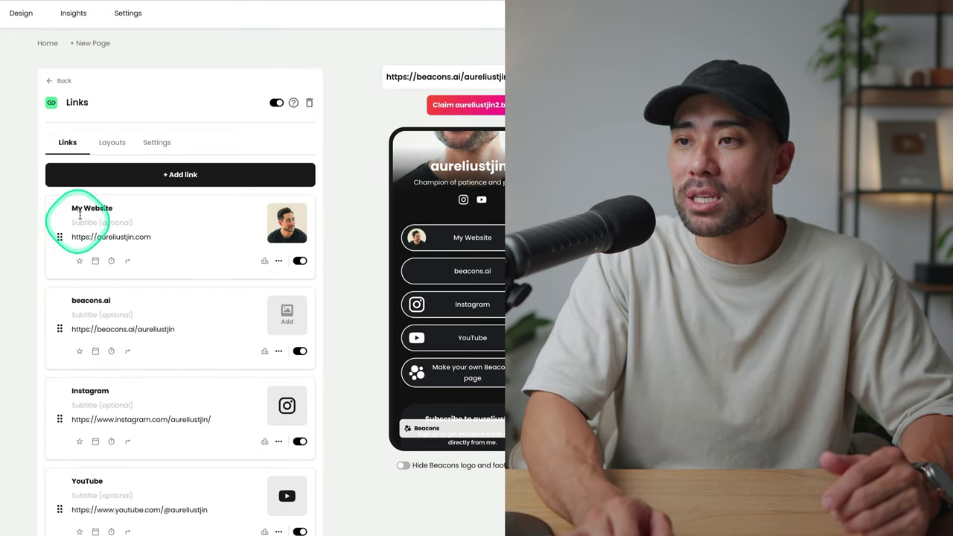
drag(59, 418, 97, 316)
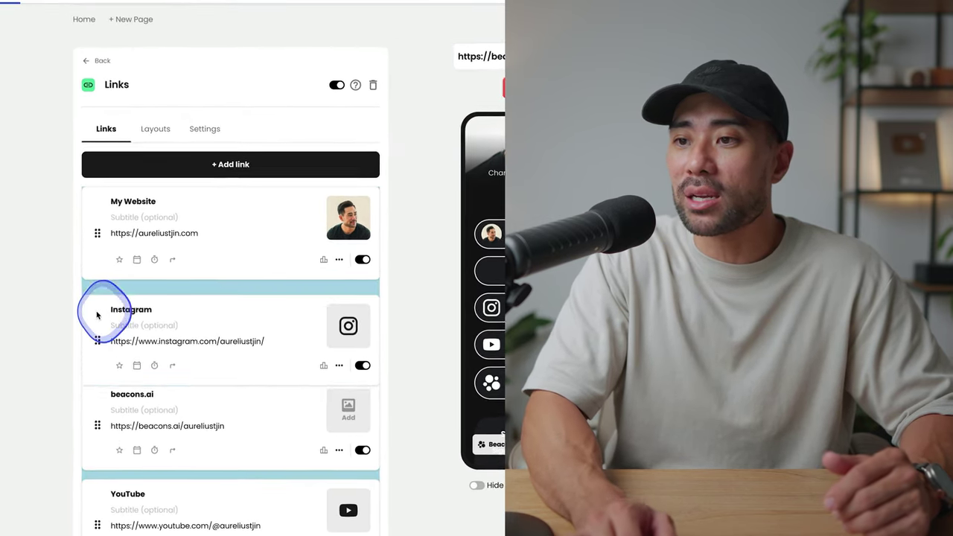
drag(97, 521, 100, 428)
Delete the beacons.ai link from the page.
scroll(236, 439, down, 2)
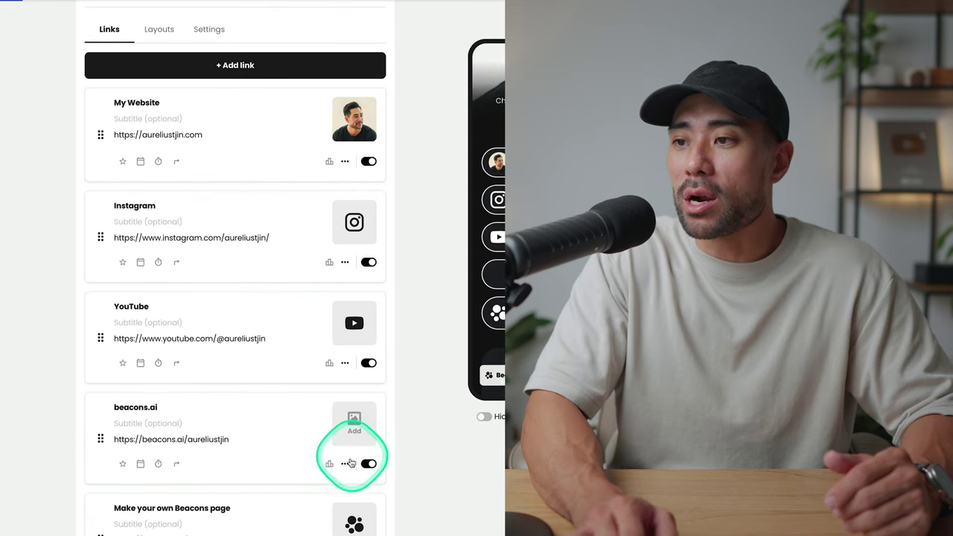
click(287, 531)
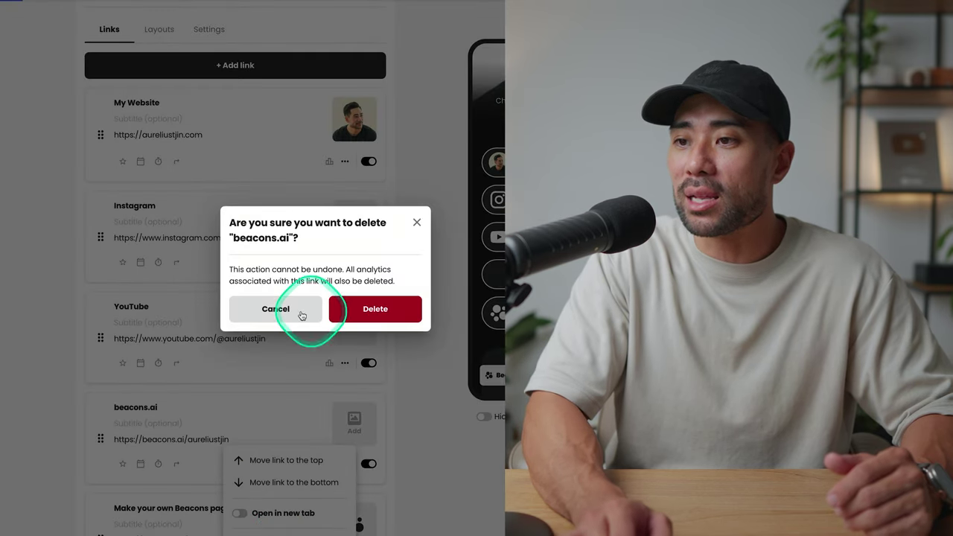
click(374, 309)
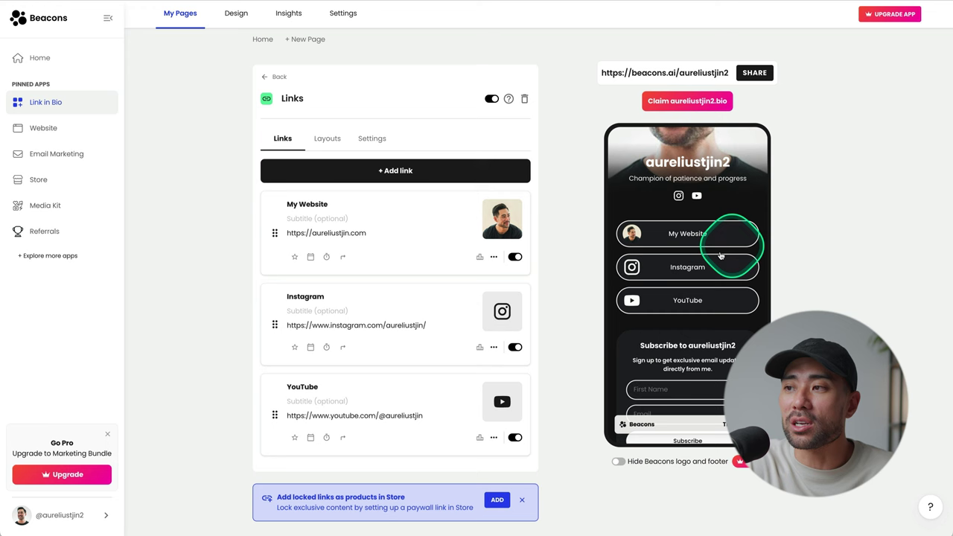
Preview the Carousel and Image Grid layouts, then keep Classic with link size S.
scroll(720, 255, up, 3)
scroll(631, 328, down, 1)
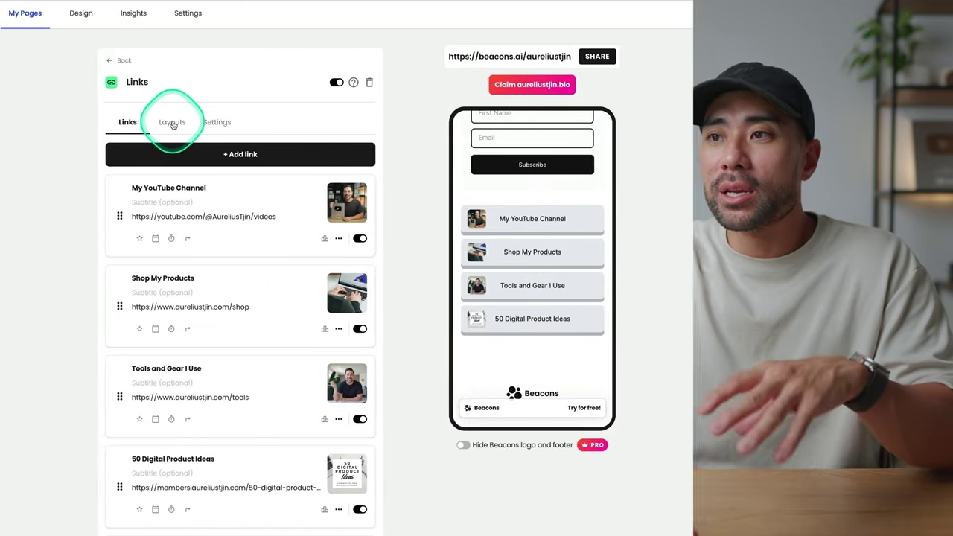
click(94, 121)
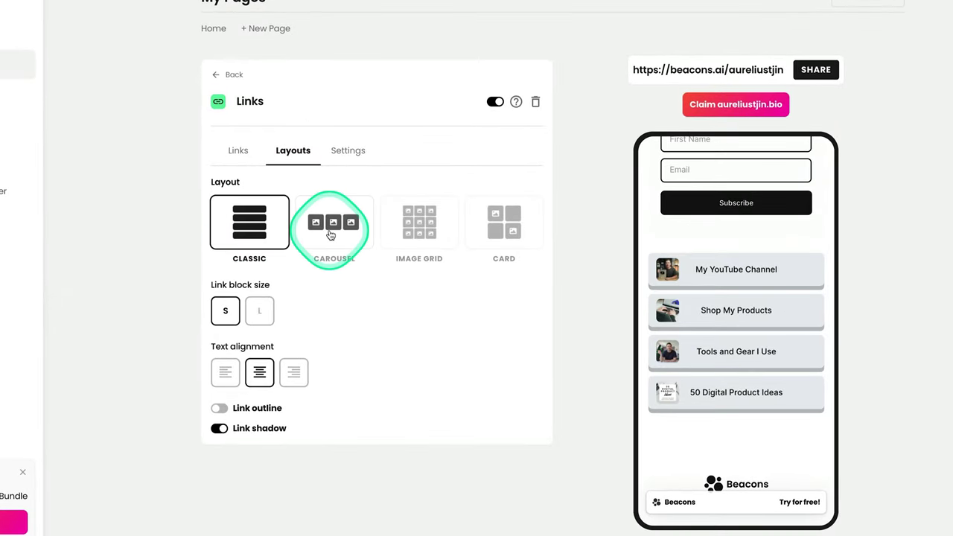
click(330, 235)
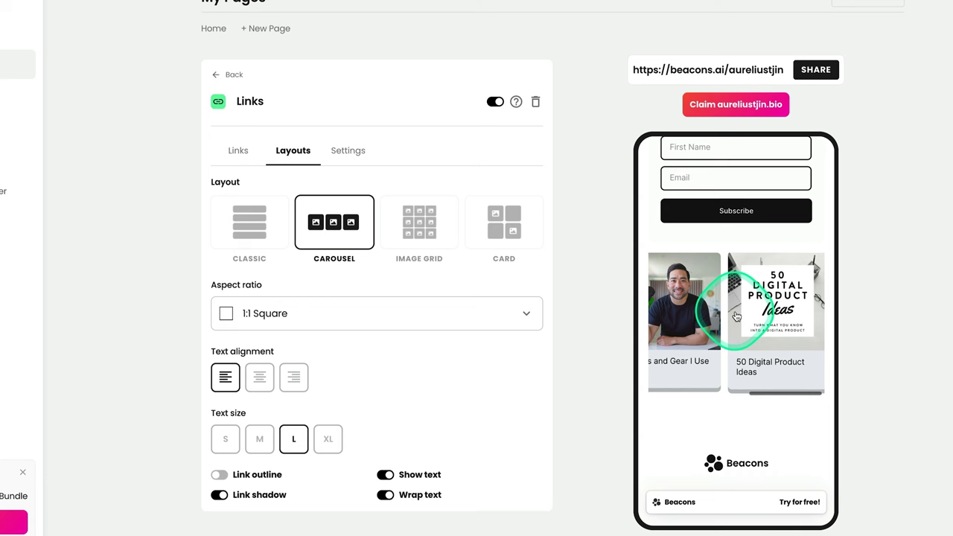
click(415, 238)
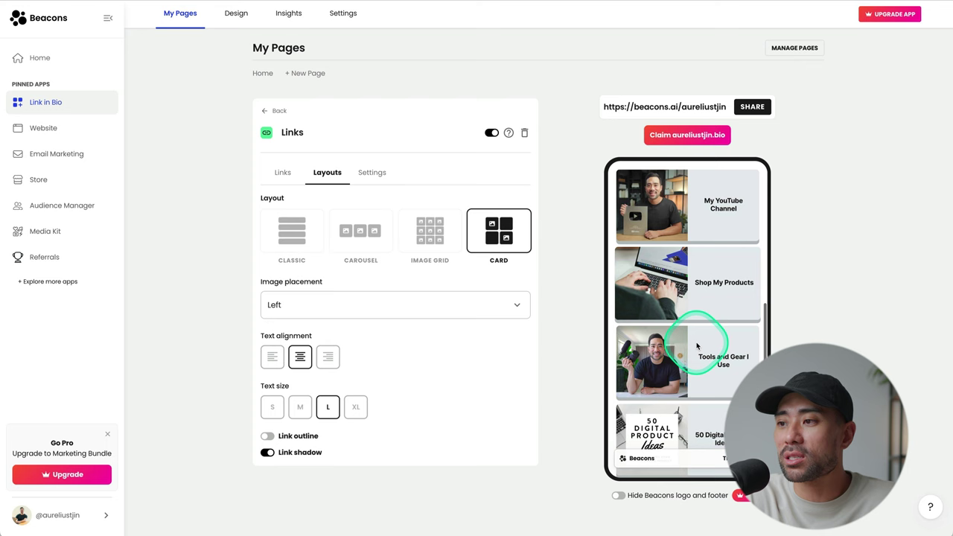
scroll(697, 345, down, 1)
scroll(697, 345, up, 3)
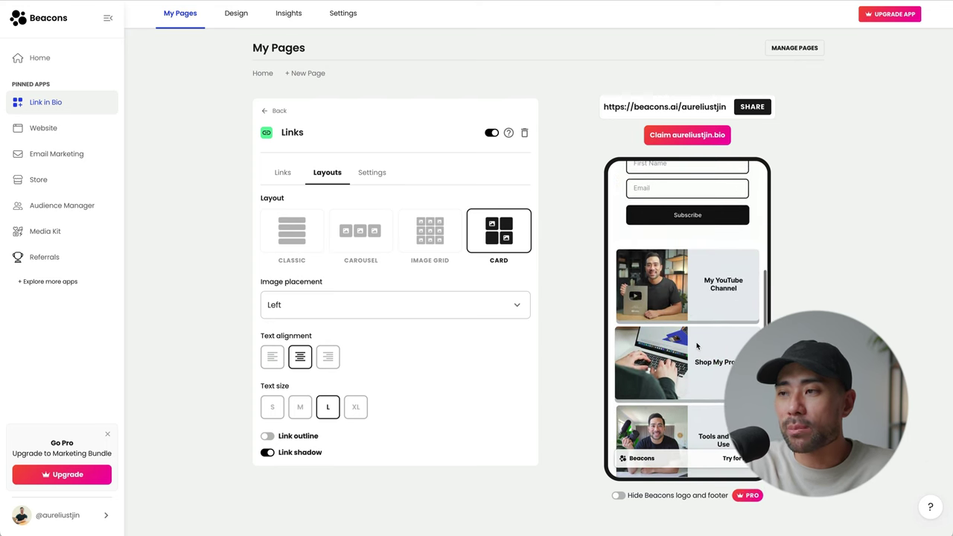
click(303, 248)
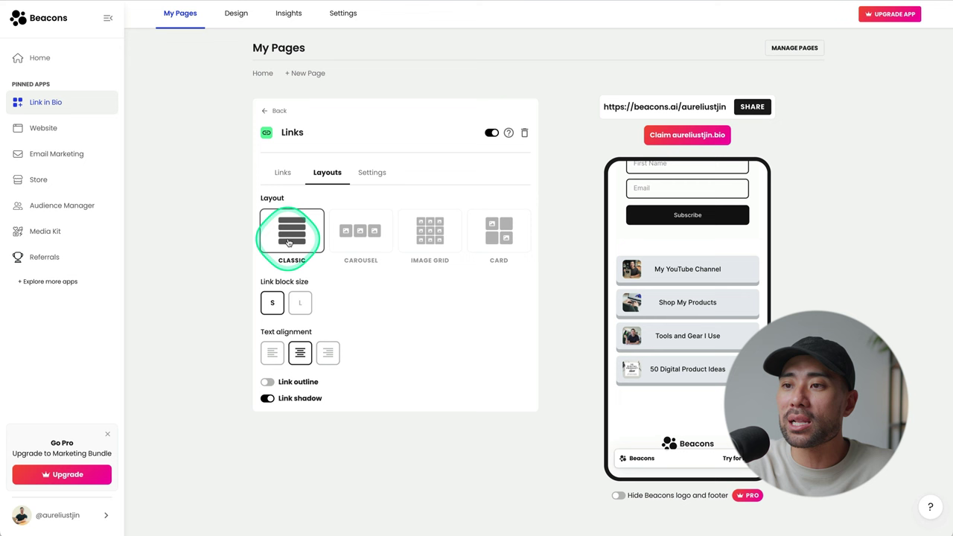
click(303, 309)
click(269, 307)
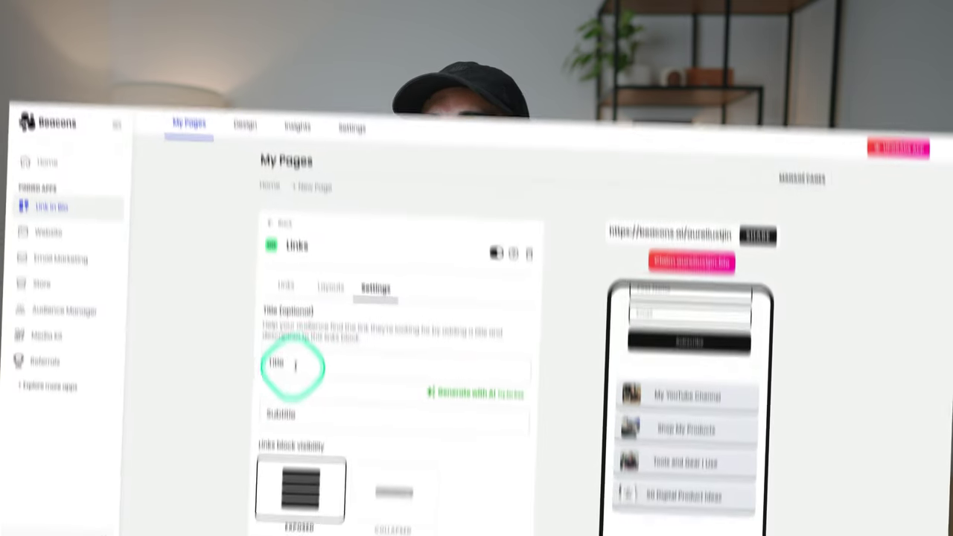
Title the Links block 'USEFUL LINKS' and add the subtitle 'Resources I recommend'.
text(USEFUL LINKS)
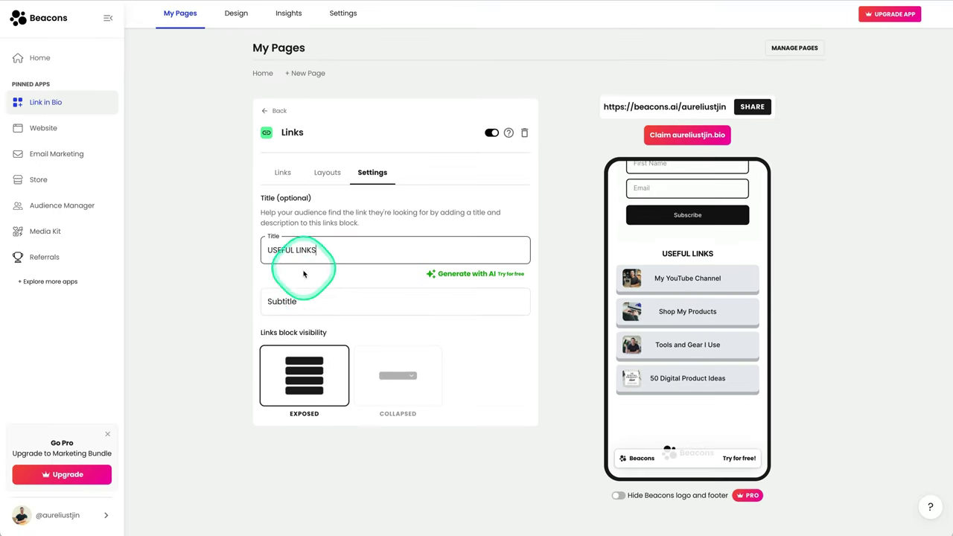
click(303, 299)
text(R)
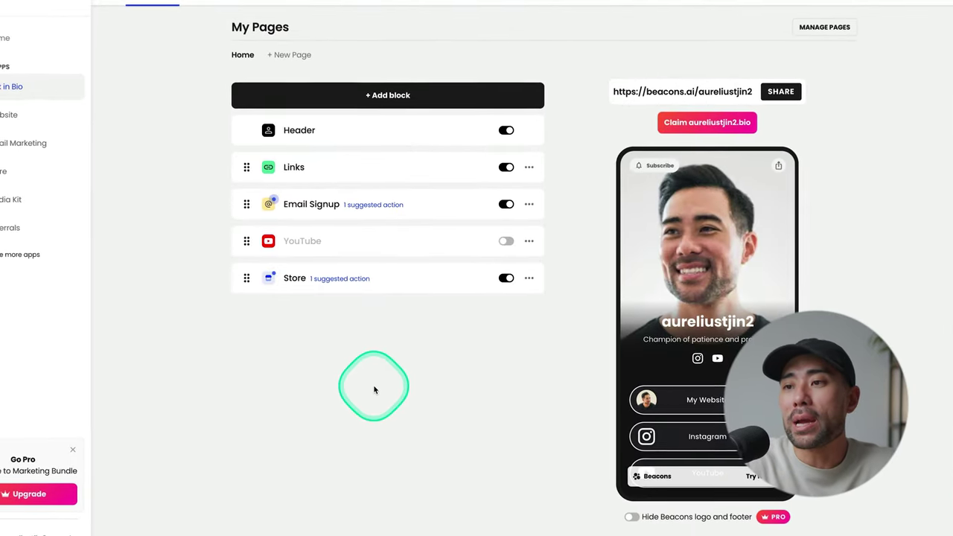
click(297, 281)
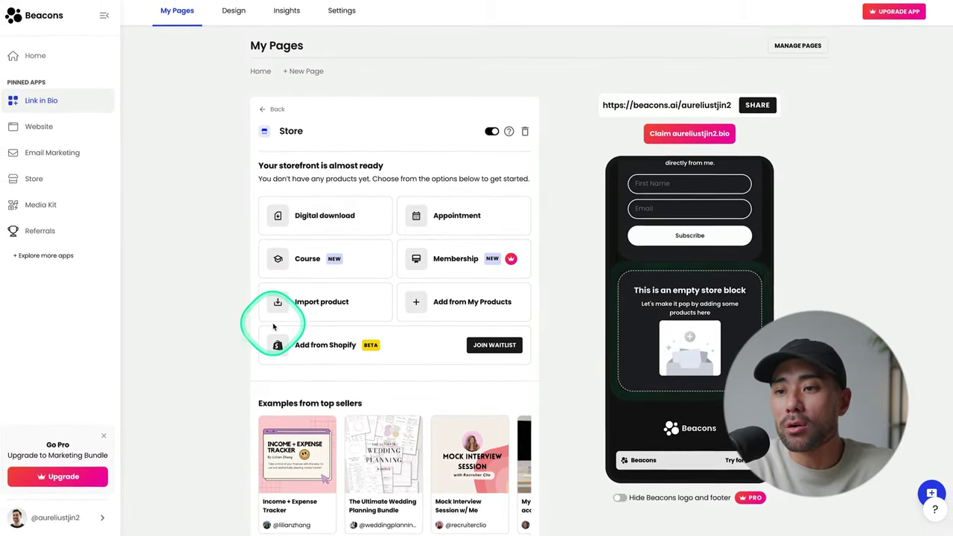
click(72, 518)
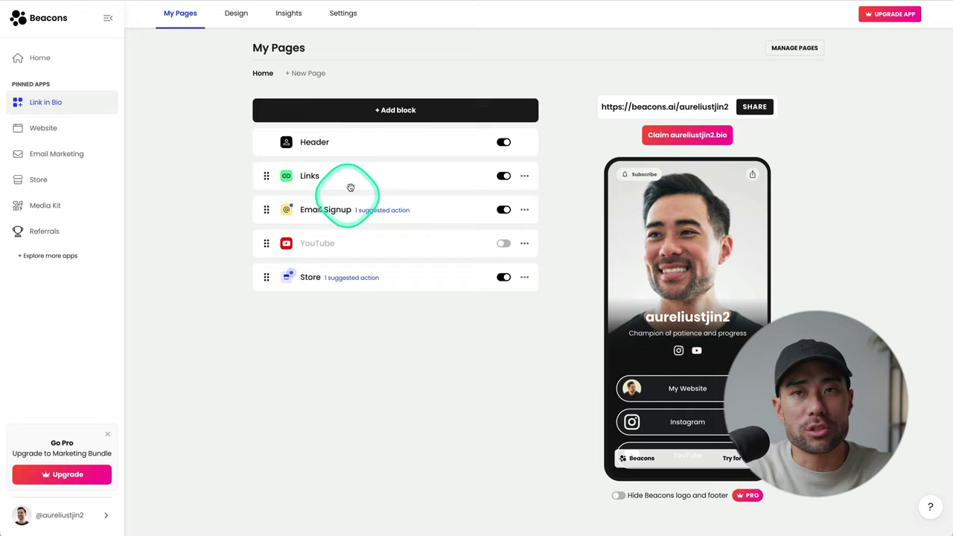
Browse the addable block types, then open the Email Signup block's settings.
click(396, 112)
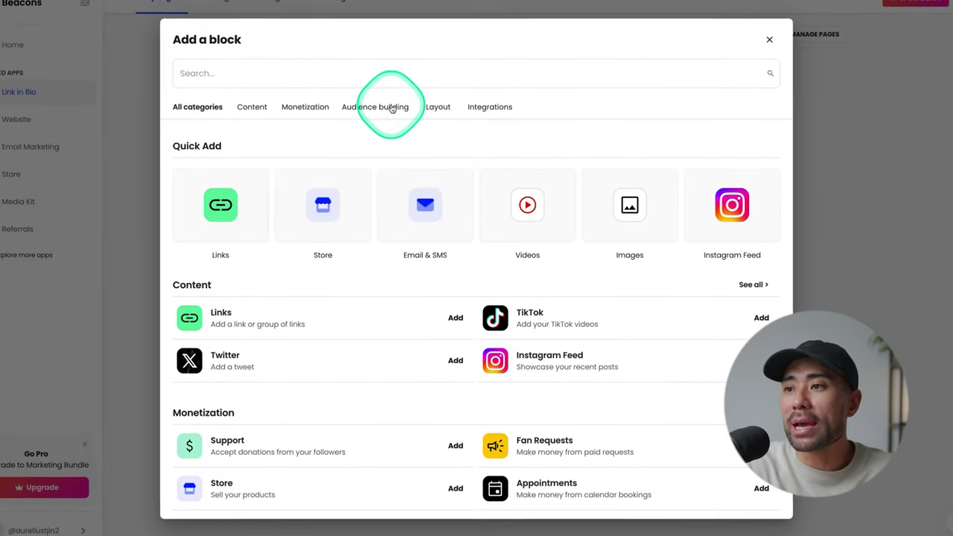
click(429, 219)
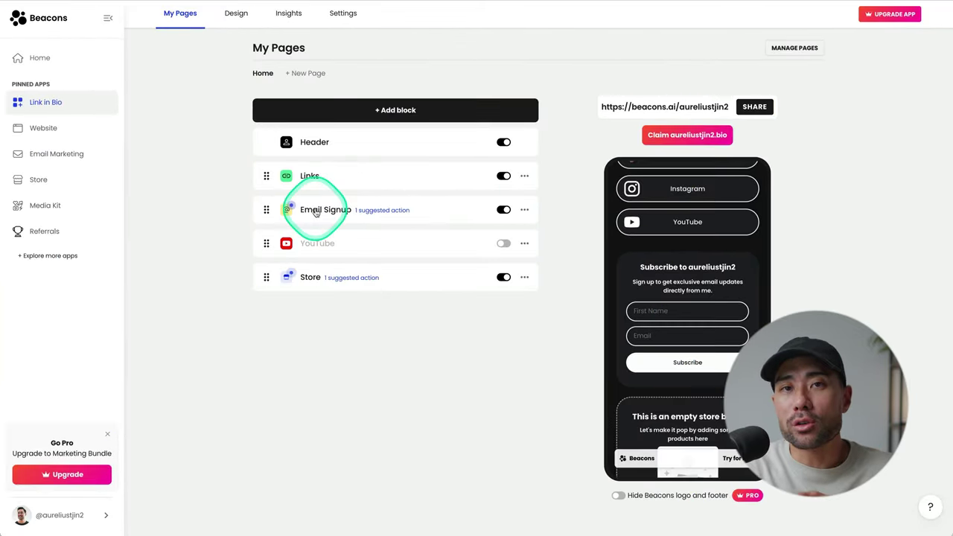
click(315, 211)
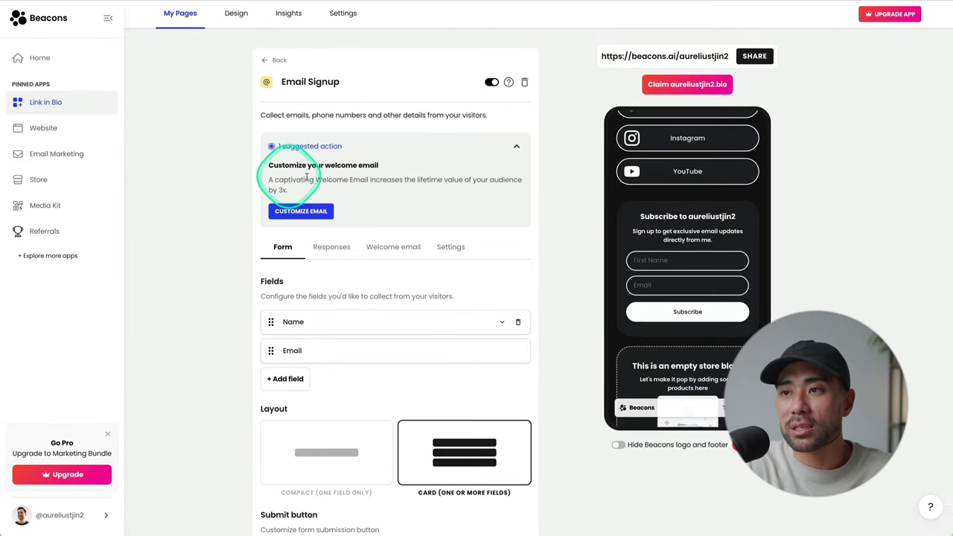
Try the Compact signup layout, then return to Card collecting Name and Email.
scroll(350, 253, down, 5)
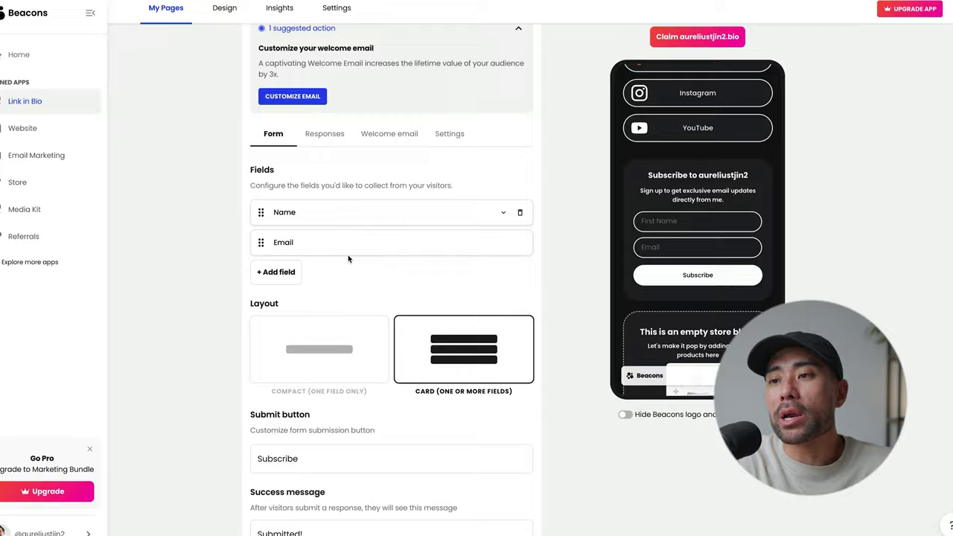
click(274, 318)
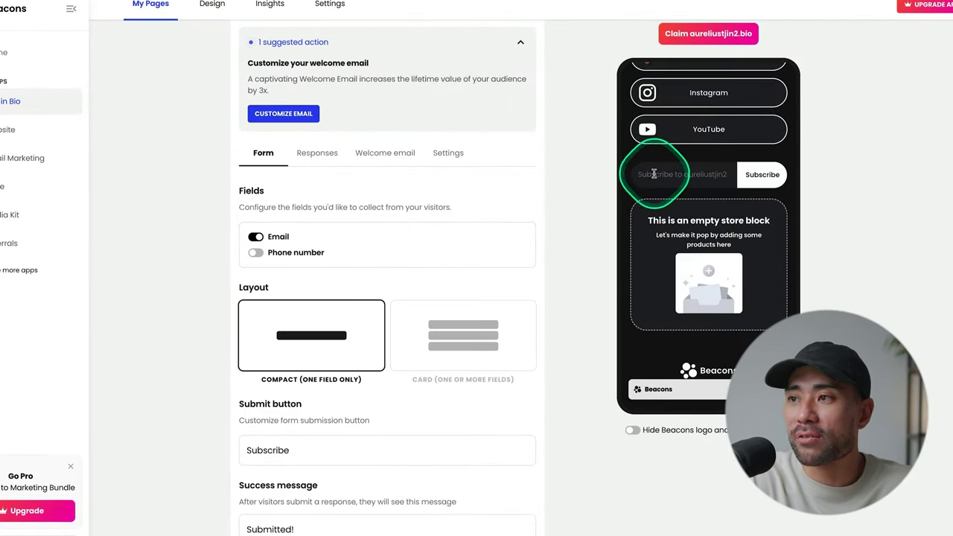
click(472, 350)
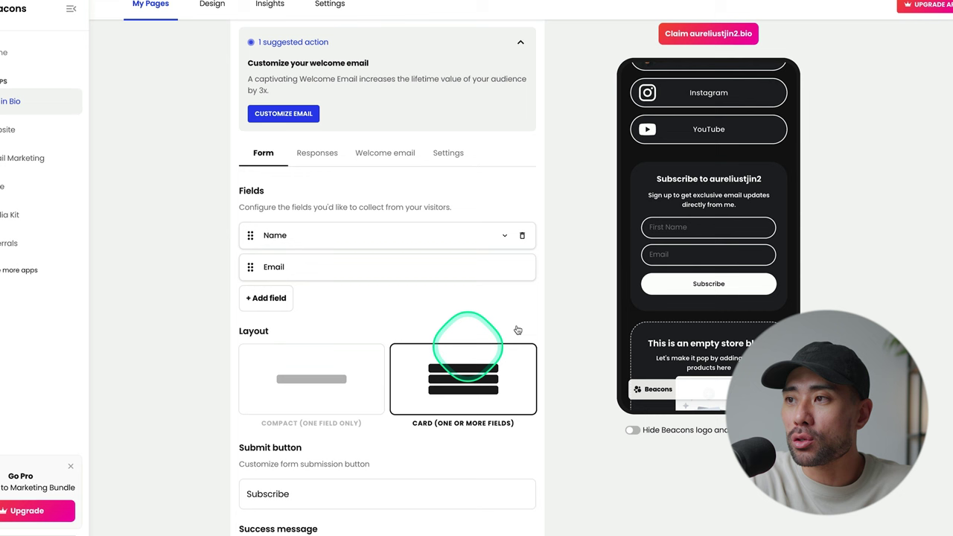
scroll(418, 390, down, 1)
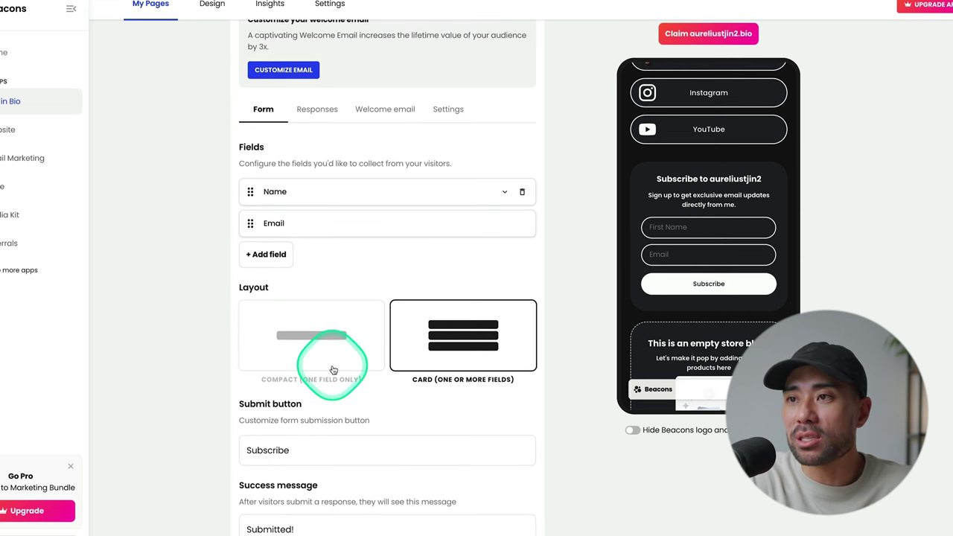
Review the signup block's responses, welcome email and settings down to Notifications and Advanced.
click(317, 108)
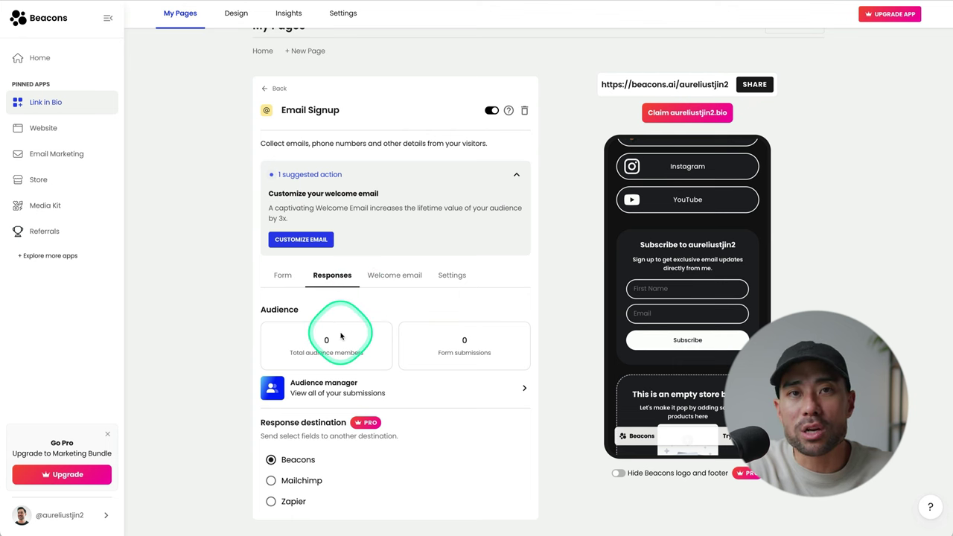
click(393, 287)
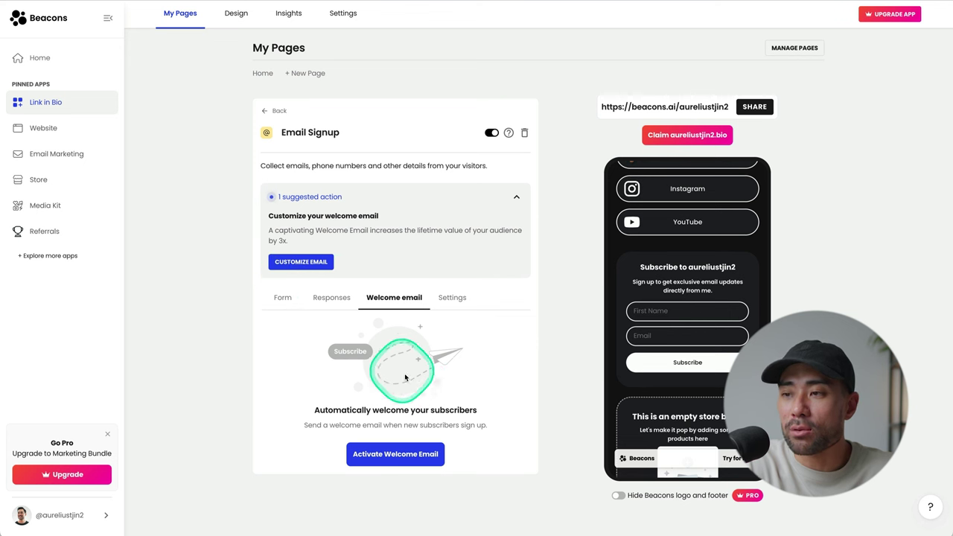
click(450, 295)
scroll(404, 389, down, 1)
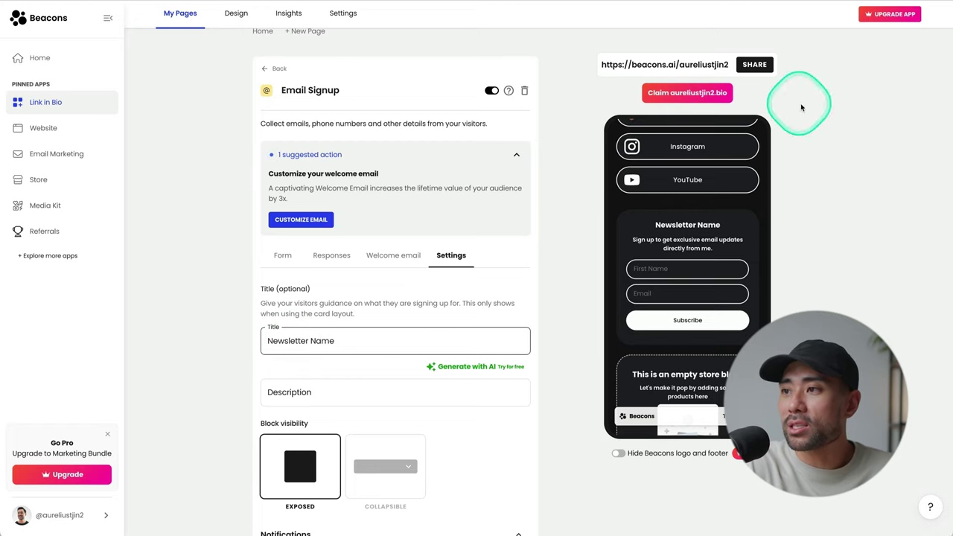
scroll(334, 483, down, 2)
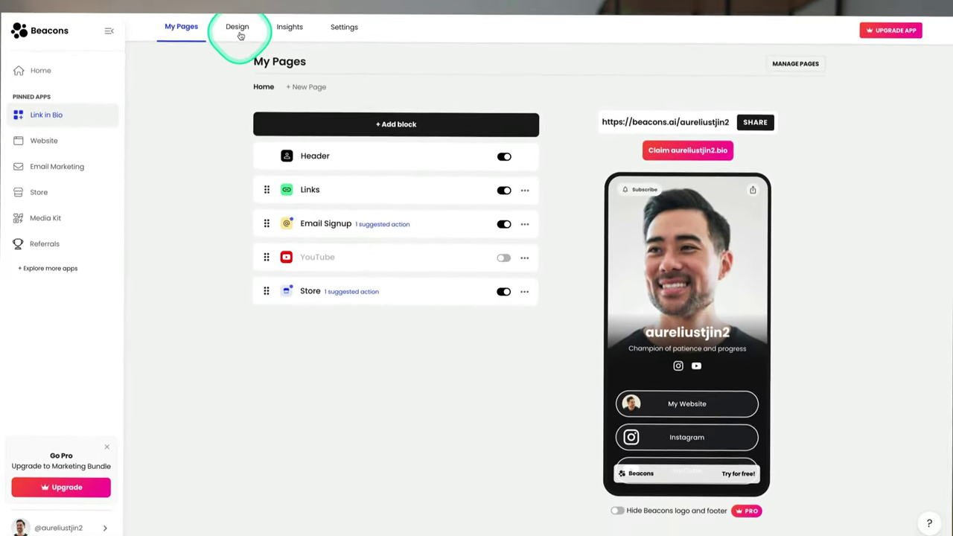
View the Insights Sales and Tips breakdowns and last-7-days traffic: 1 view, 0 clicks.
click(242, 100)
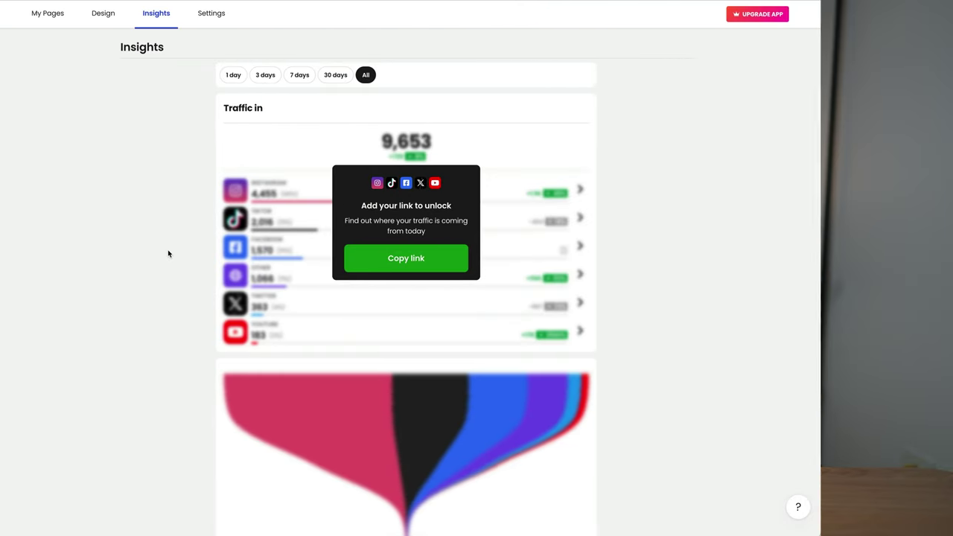
scroll(168, 254, down, 5)
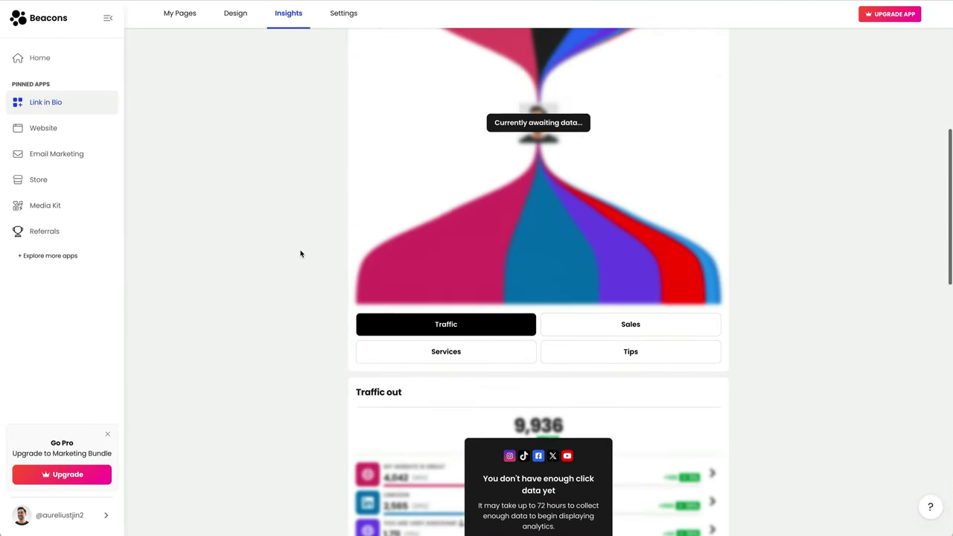
click(633, 324)
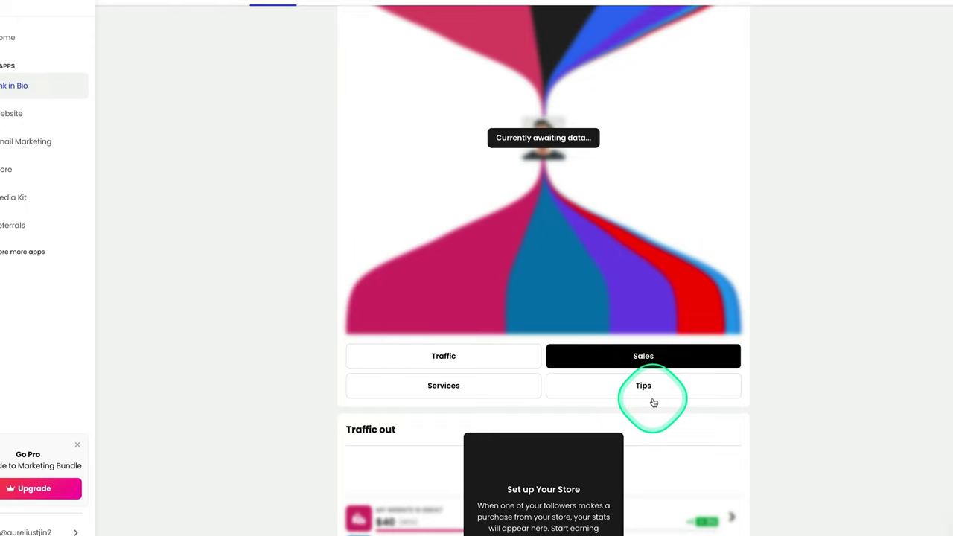
click(653, 403)
scroll(646, 396, down, 8)
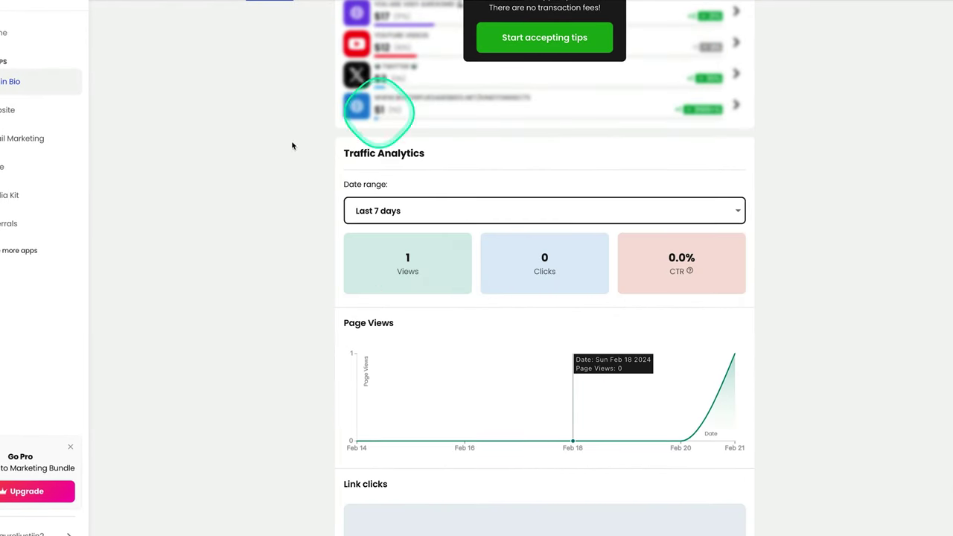
scroll(442, 304, down, 1)
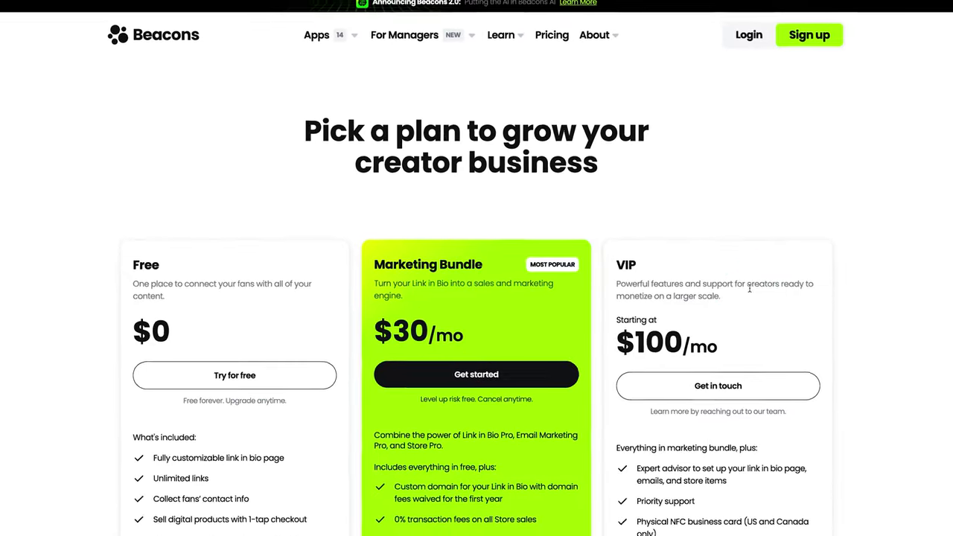
Scroll the pricing page to compare Free, $30/mo Marketing Bundle and VIP plans.
scroll(494, 349, down, 2)
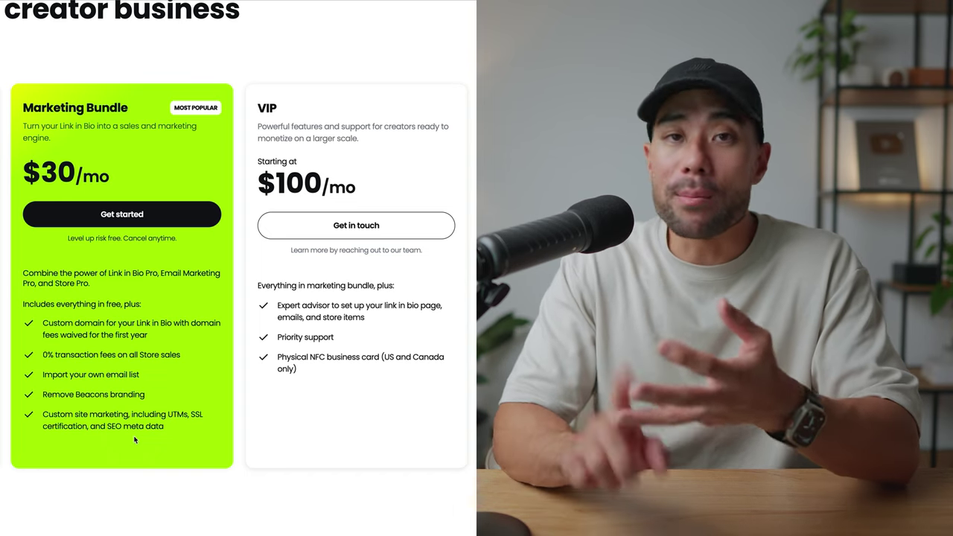
Browse the 'Or, just upgrade for one' table and the Store tab until an example page with a subscribe form appears.
click(495, 452)
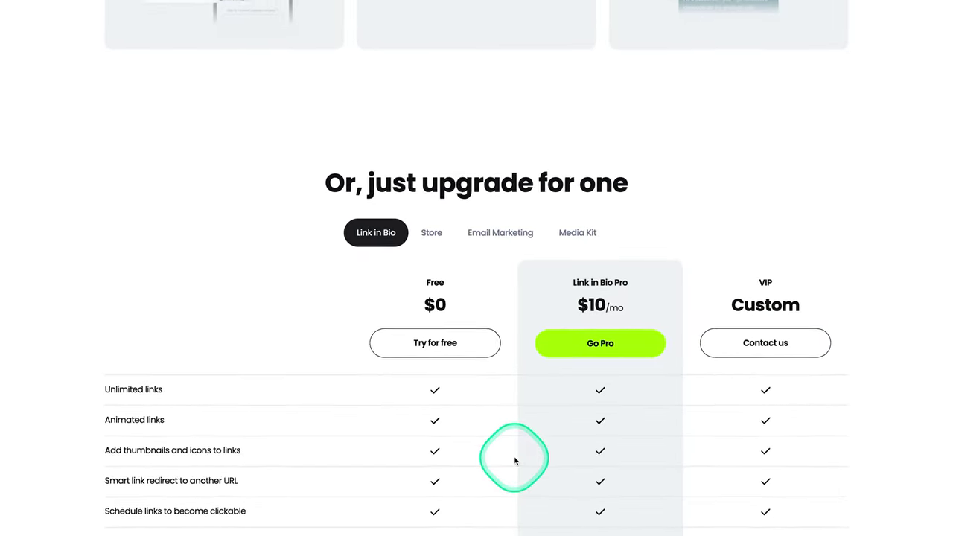
scroll(498, 453, down, 2)
scroll(513, 453, down, 2)
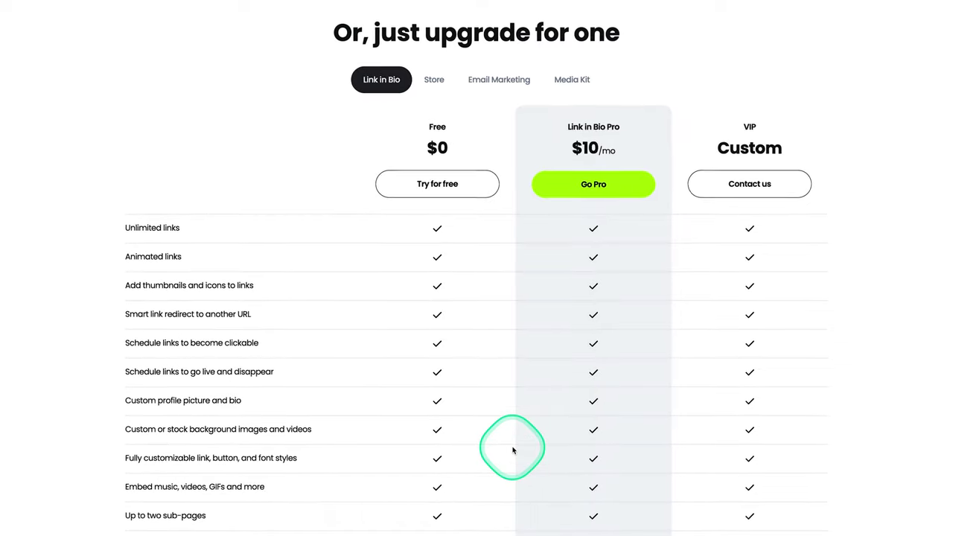
scroll(512, 448, down, 1)
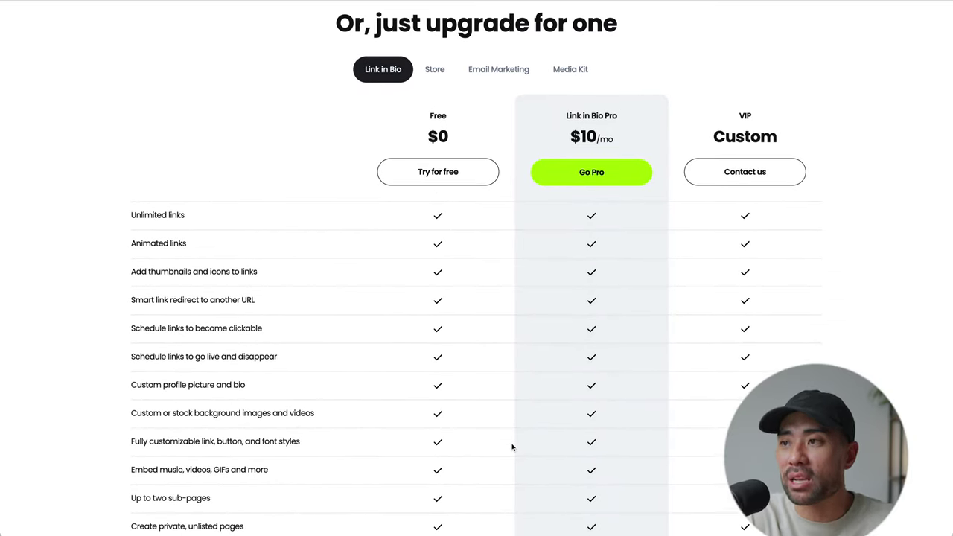
scroll(595, 446, down, 4)
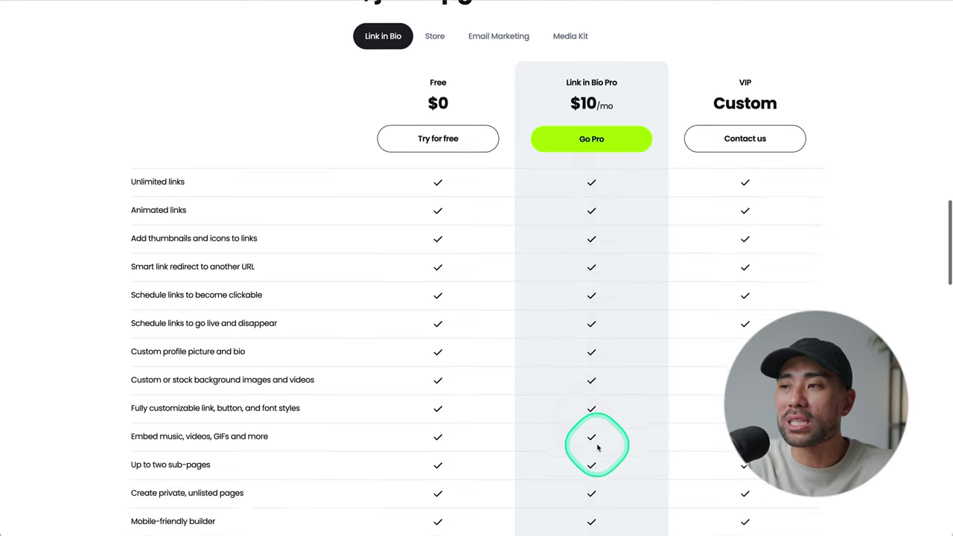
scroll(597, 446, up, 7)
scroll(597, 447, down, 2)
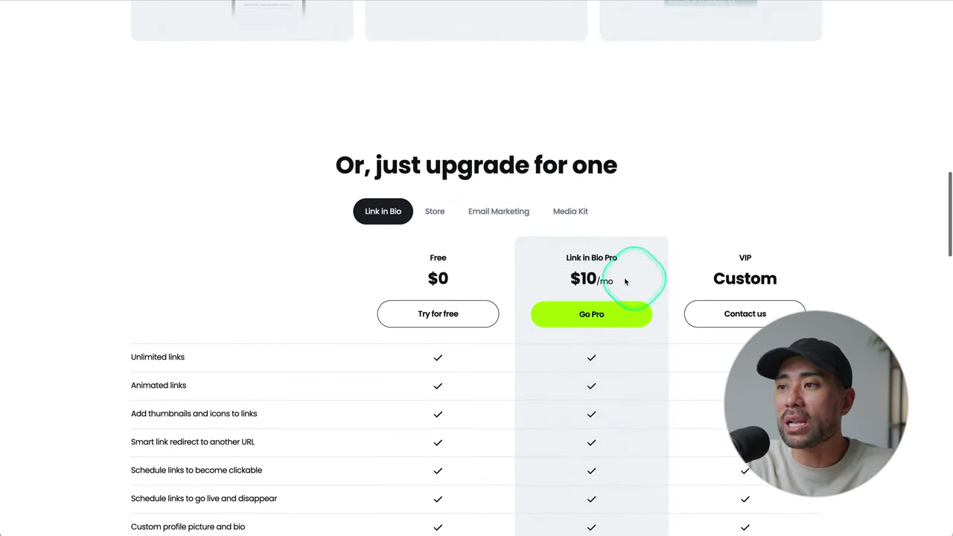
scroll(588, 473, down, 2)
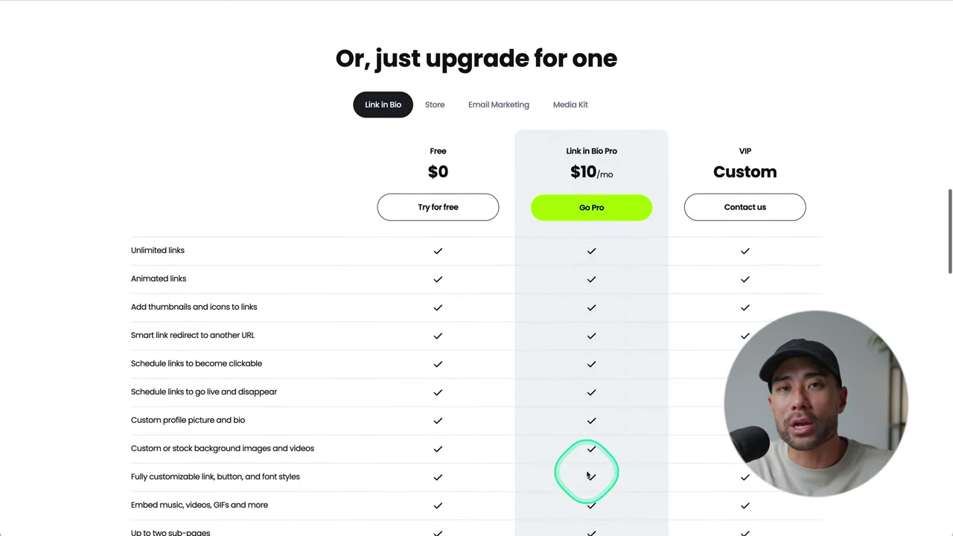
scroll(587, 474, down, 8)
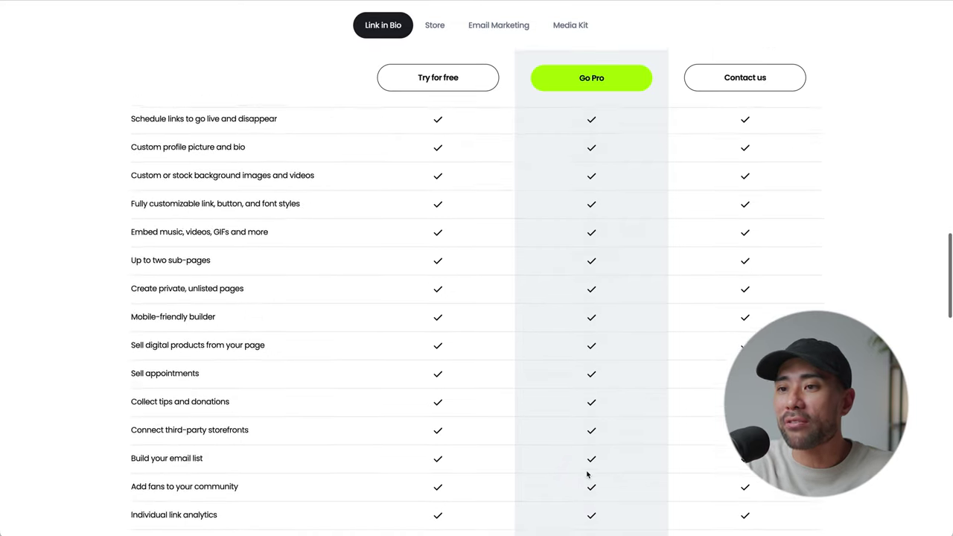
scroll(587, 475, down, 4)
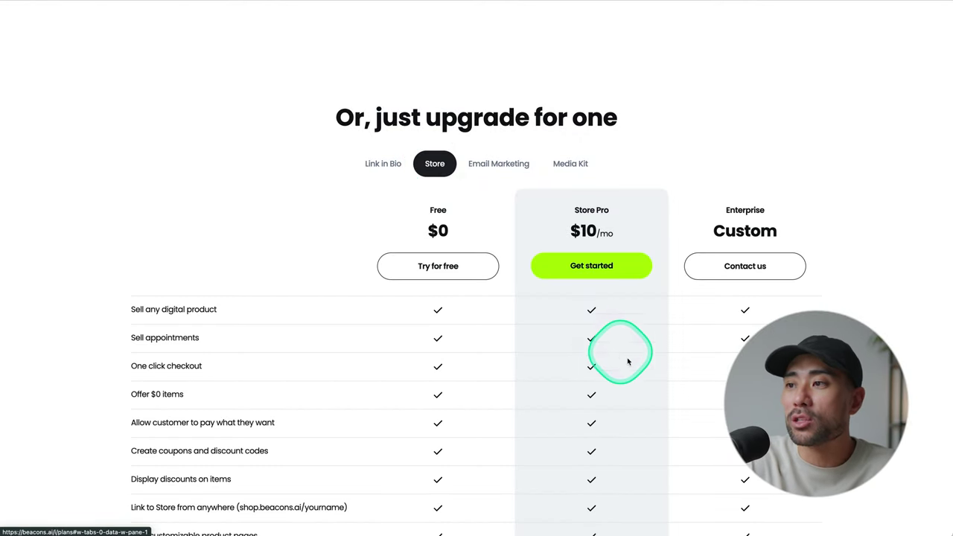
scroll(627, 362, down, 1)
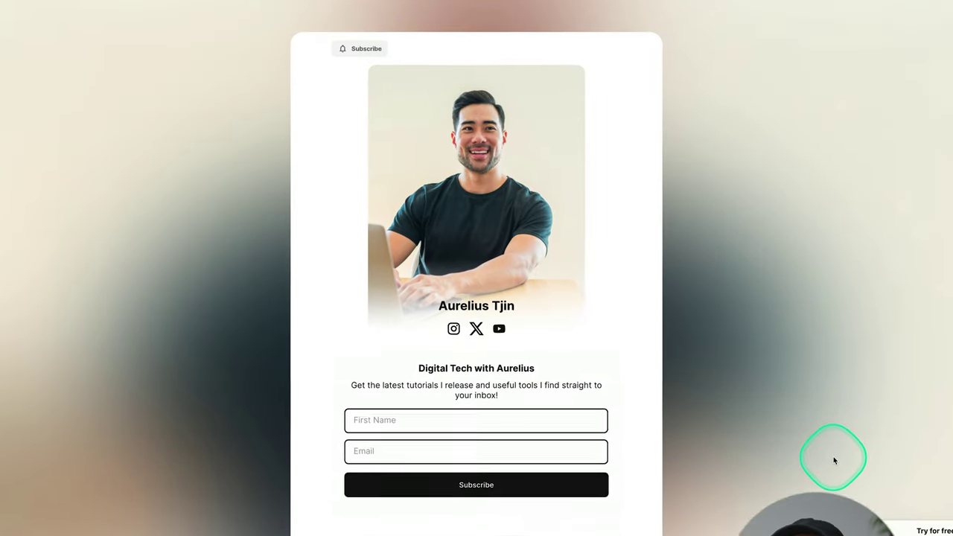
Open the 50 Digital Product Ideas link, then highlight the Pro-only 'Remove Beacons branding' row.
scroll(630, 472, down, 10)
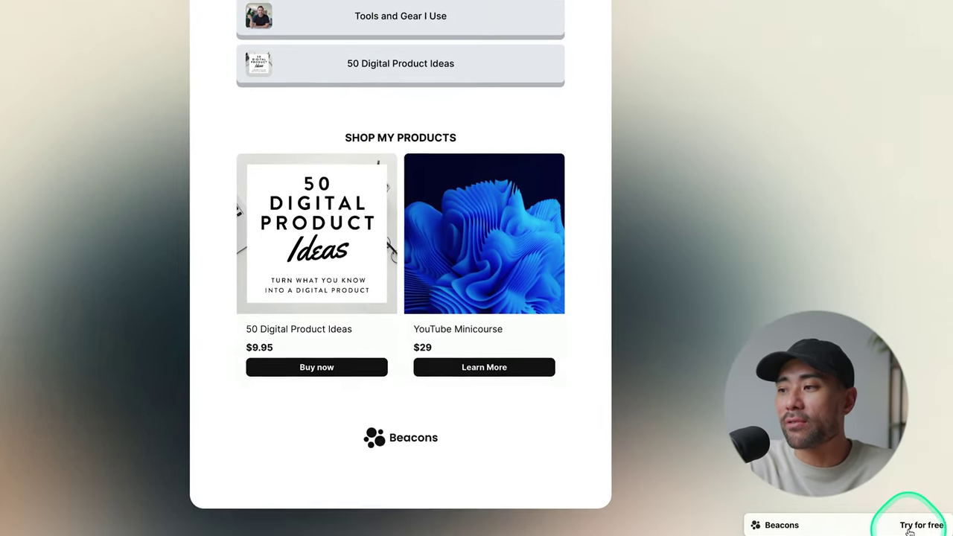
click(476, 73)
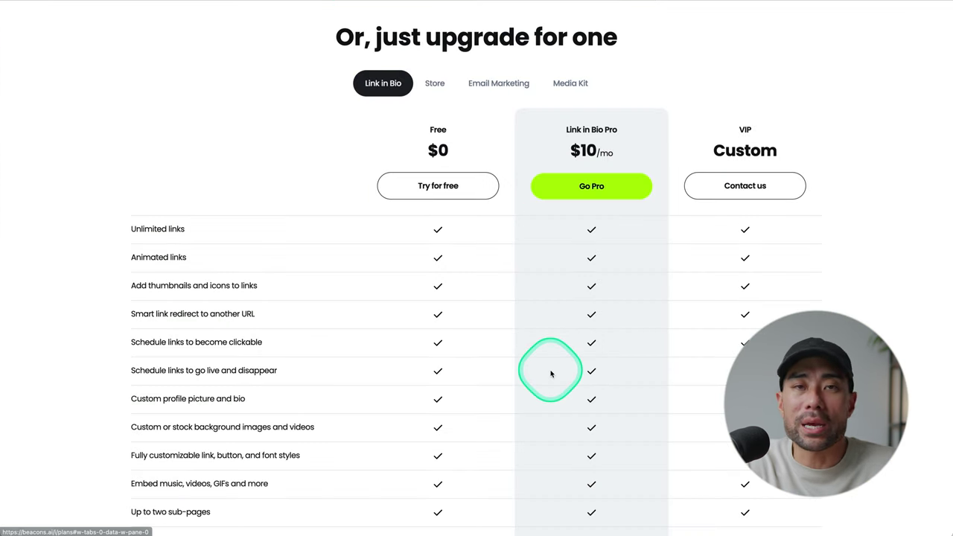
scroll(551, 373, up, 1)
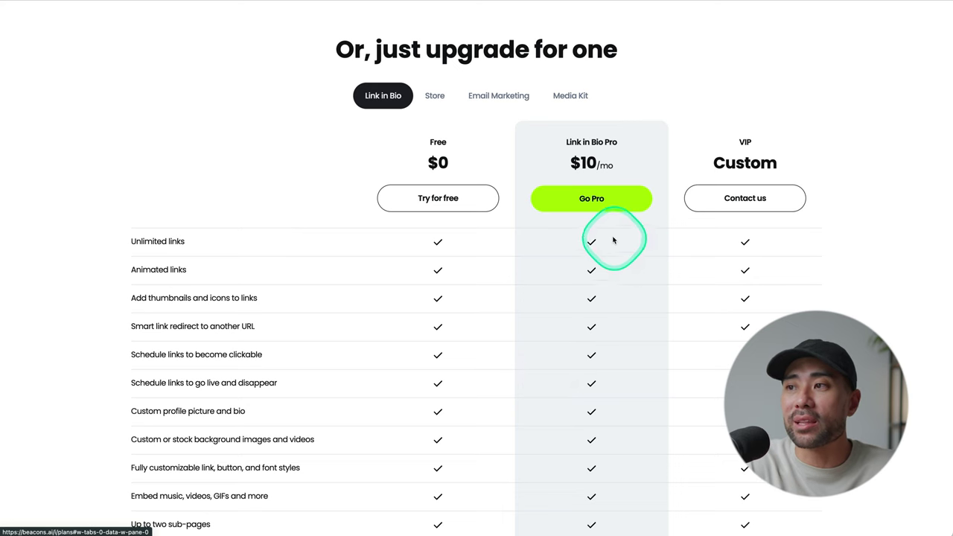
scroll(663, 444, down, 10)
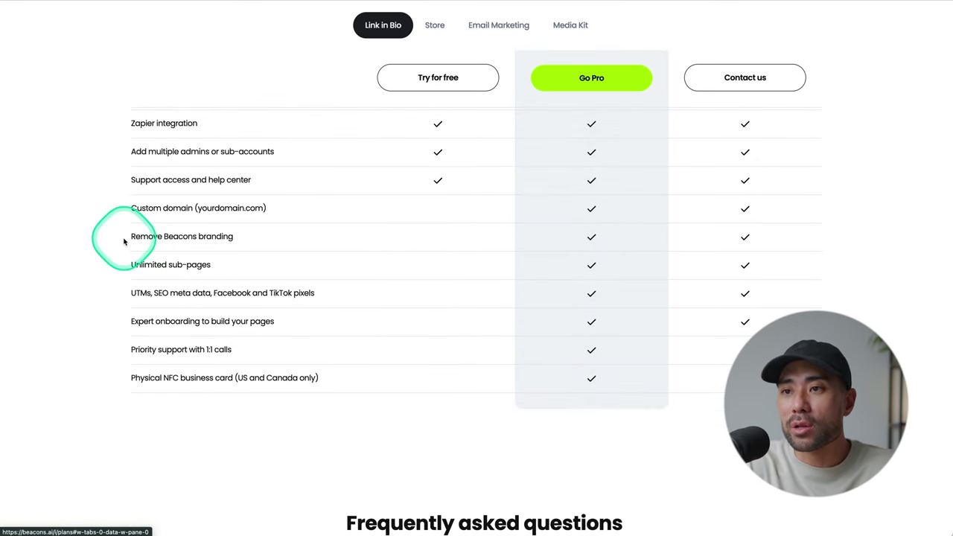
drag(130, 238, 234, 240)
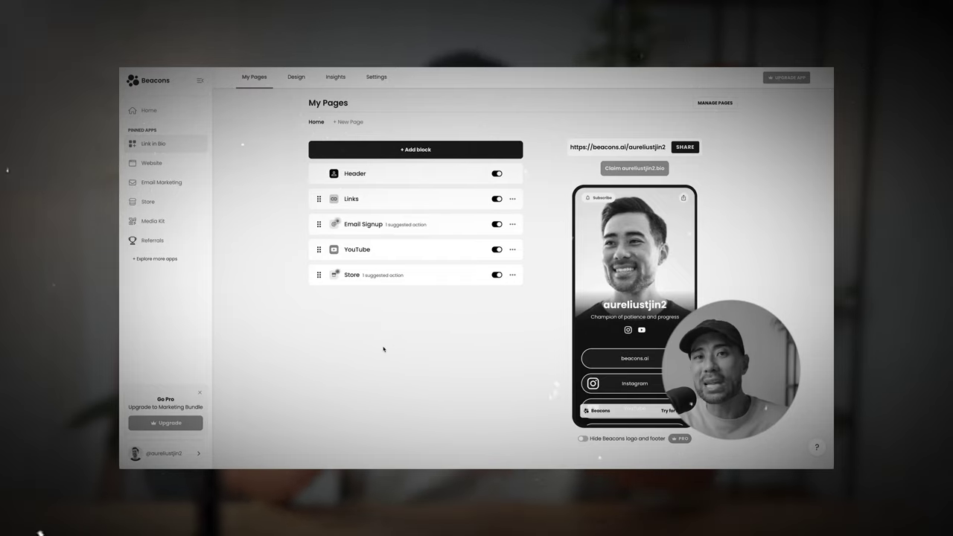
Scroll the phone preview past the subscribe form, YouTube video and empty store block.
scroll(633, 335, down, 5)
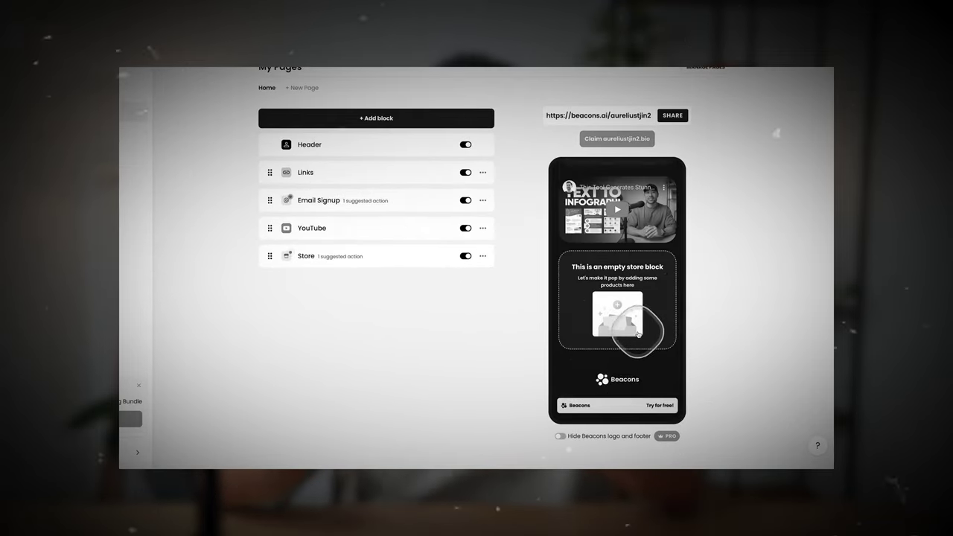
scroll(633, 331, up, 2)
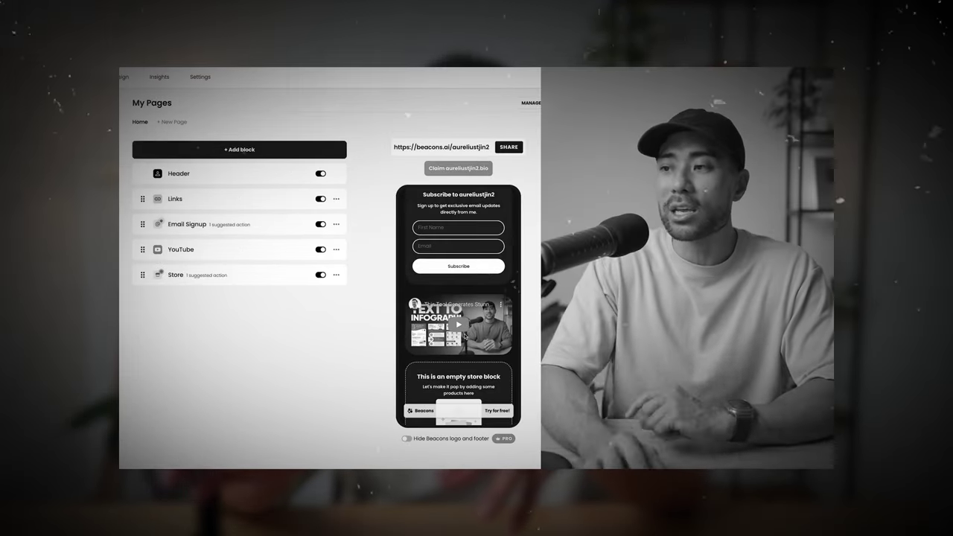